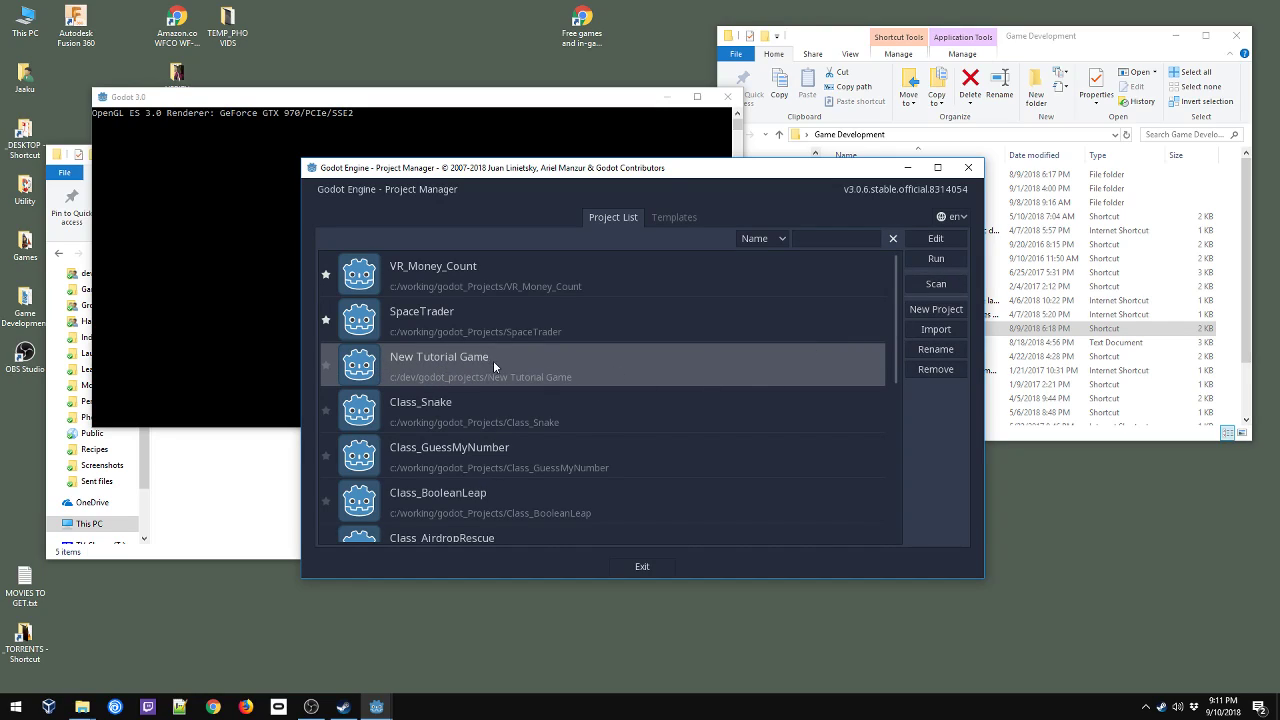
Open the New Tutorial Game project for editing and enlarge the project folder tree area.
{"action": "left_click", "coordinate": [935, 238]}
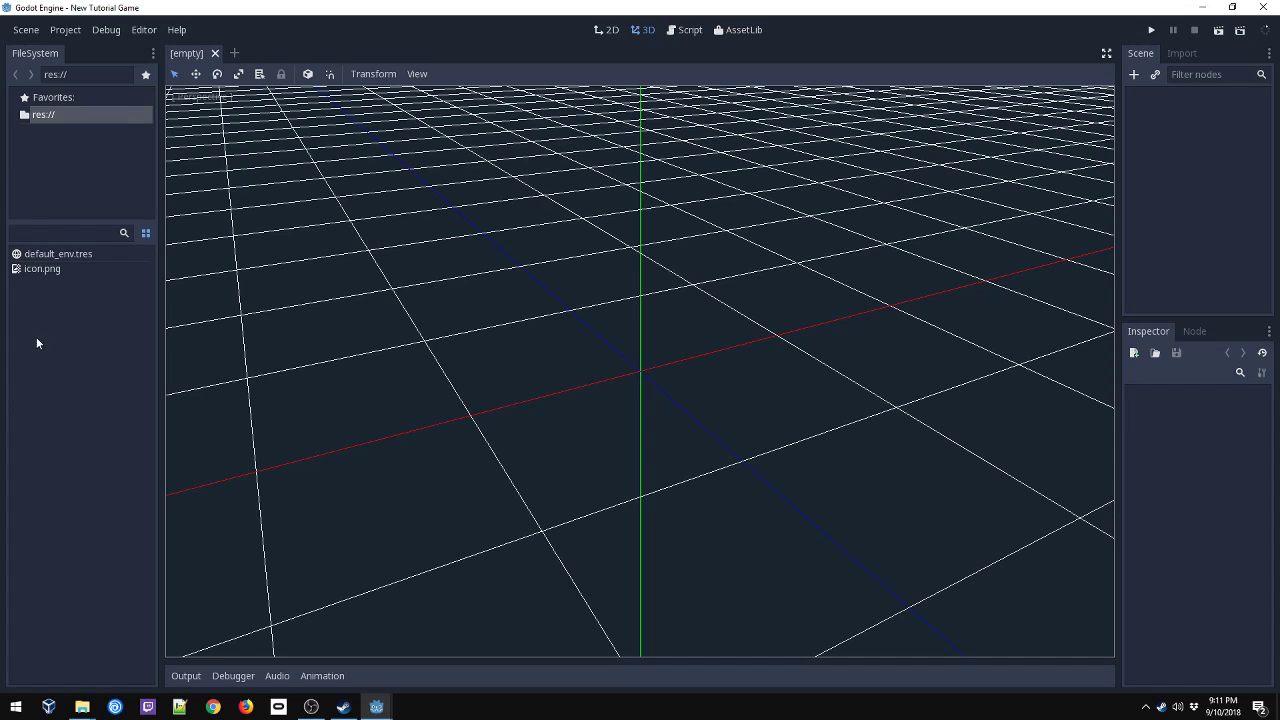
{"action": "left_click_drag", "start_coordinate": [62, 222], "coordinate": [62, 270]}
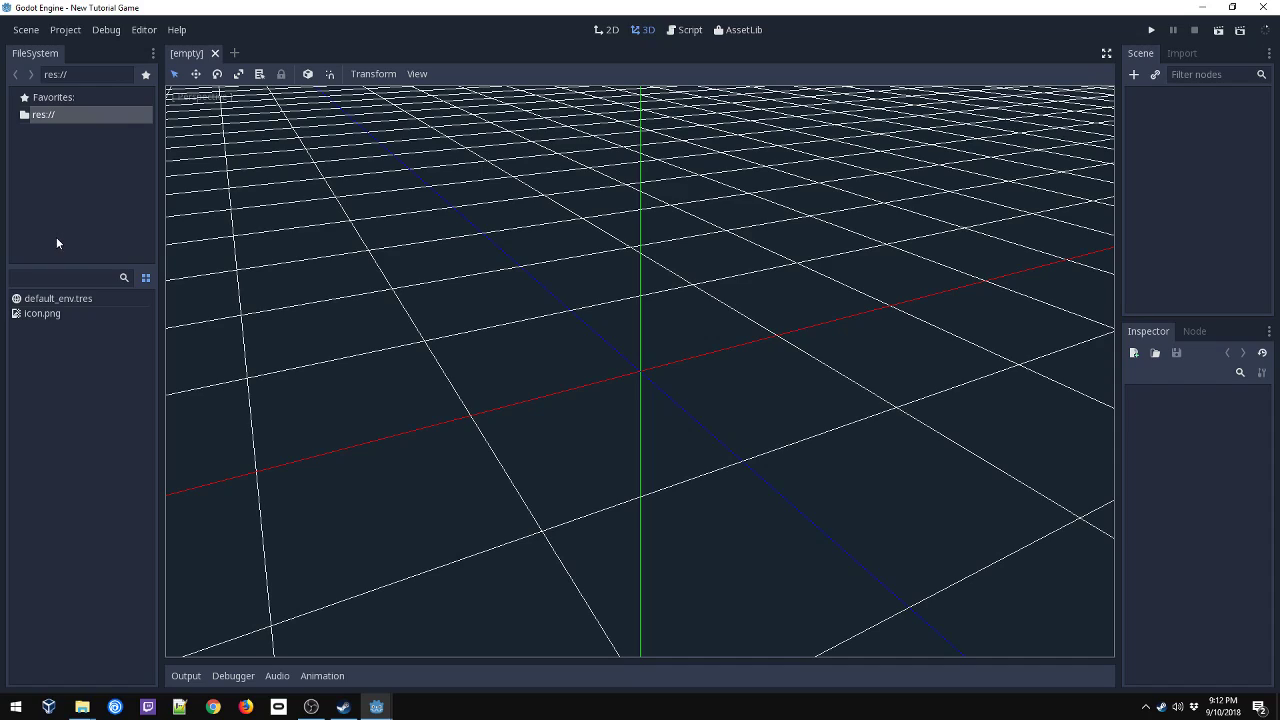
Create two folders named art and sounds in the project's res:// root.
{"action": "right_click", "coordinate": [57, 355]}
{"action": "left_click", "coordinate": [68, 365]}
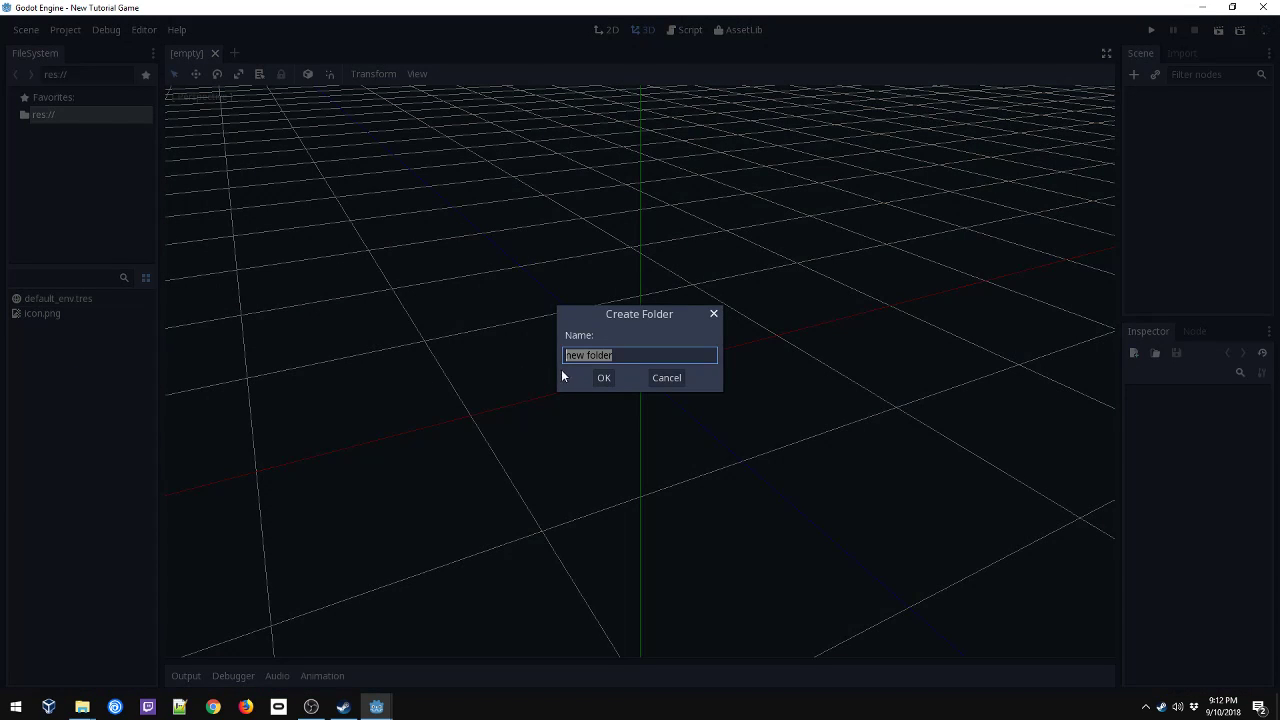
{"action": "type", "text": "art"}
{"action": "key", "text": "Return"}
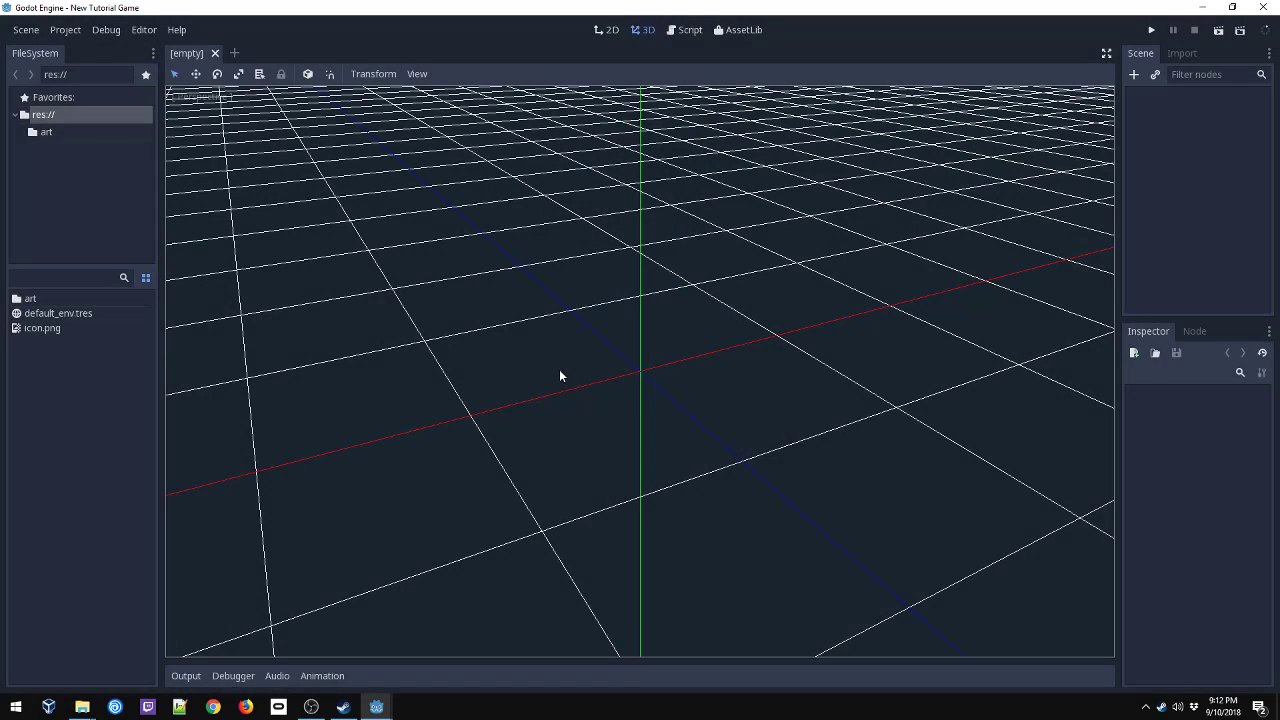
{"action": "right_click", "coordinate": [97, 393]}
{"action": "left_click", "coordinate": [101, 403]}
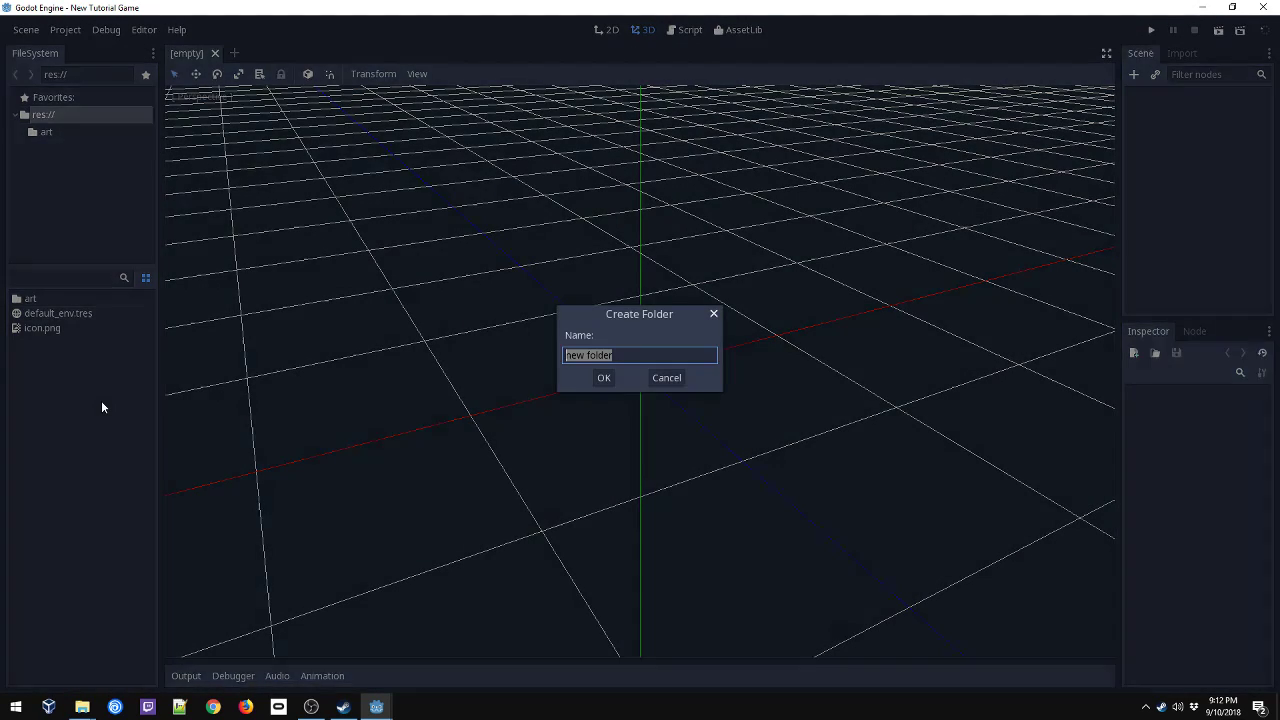
{"action": "type", "text": "sounds"}
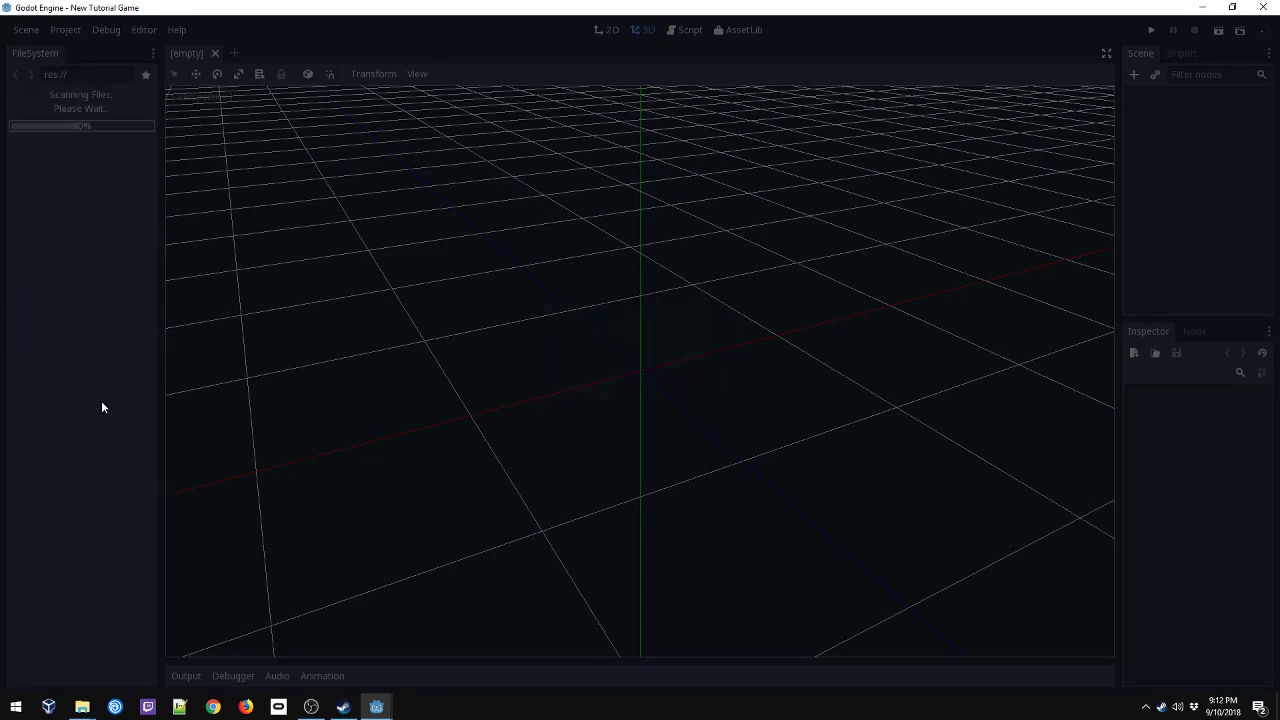
{"action": "key", "text": "Return"}
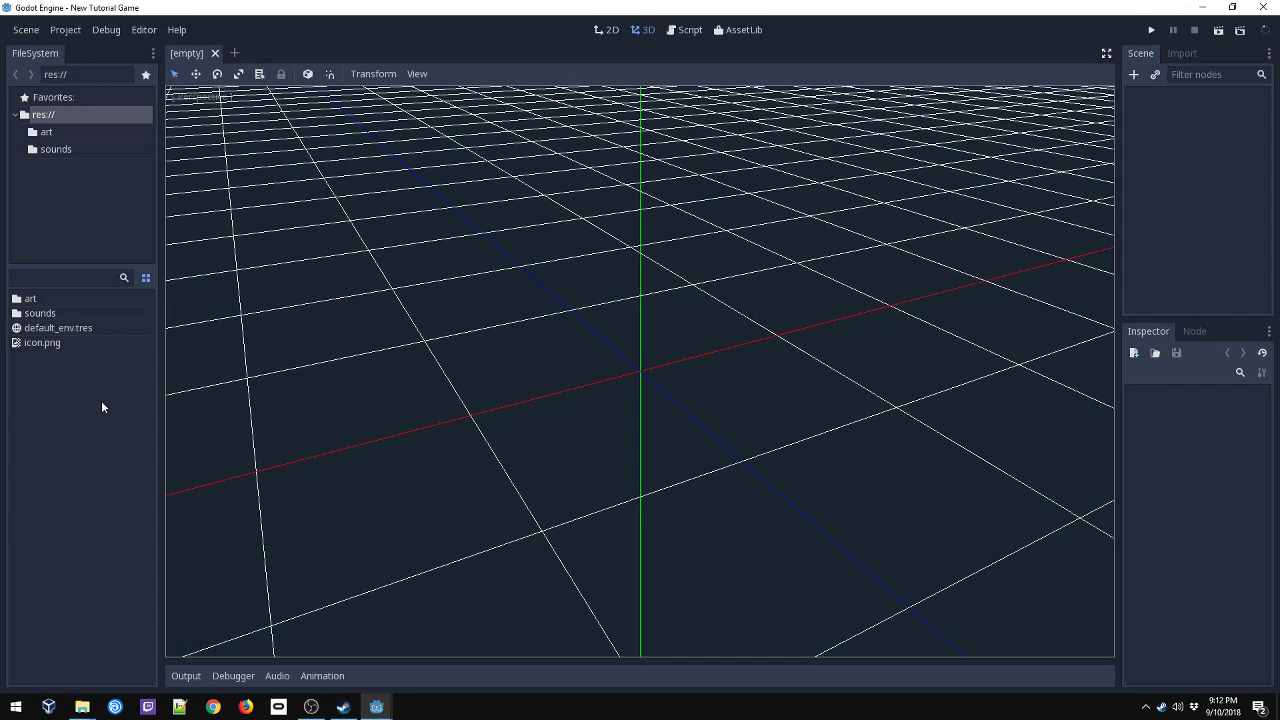
Look inside the art folder and return to the res:// root.
{"action": "left_click", "coordinate": [46, 133]}
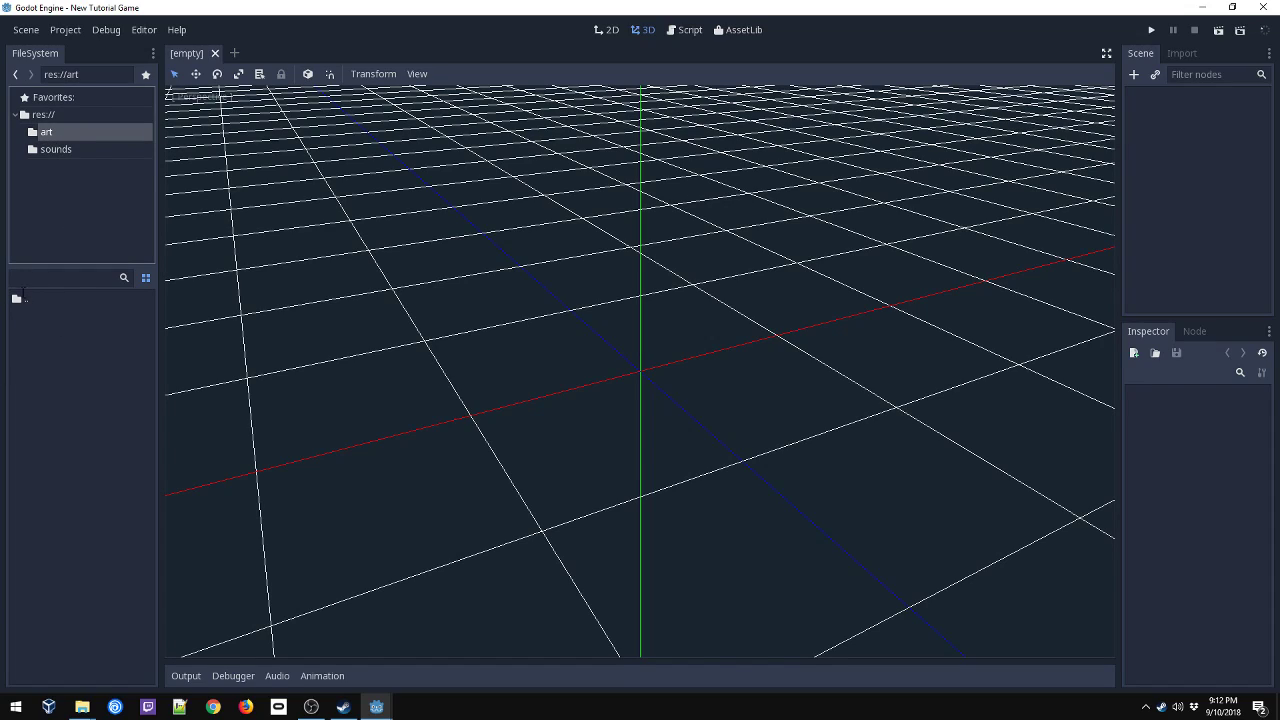
{"action": "double_click", "coordinate": [20, 300]}
{"action": "double_click", "coordinate": [30, 300]}
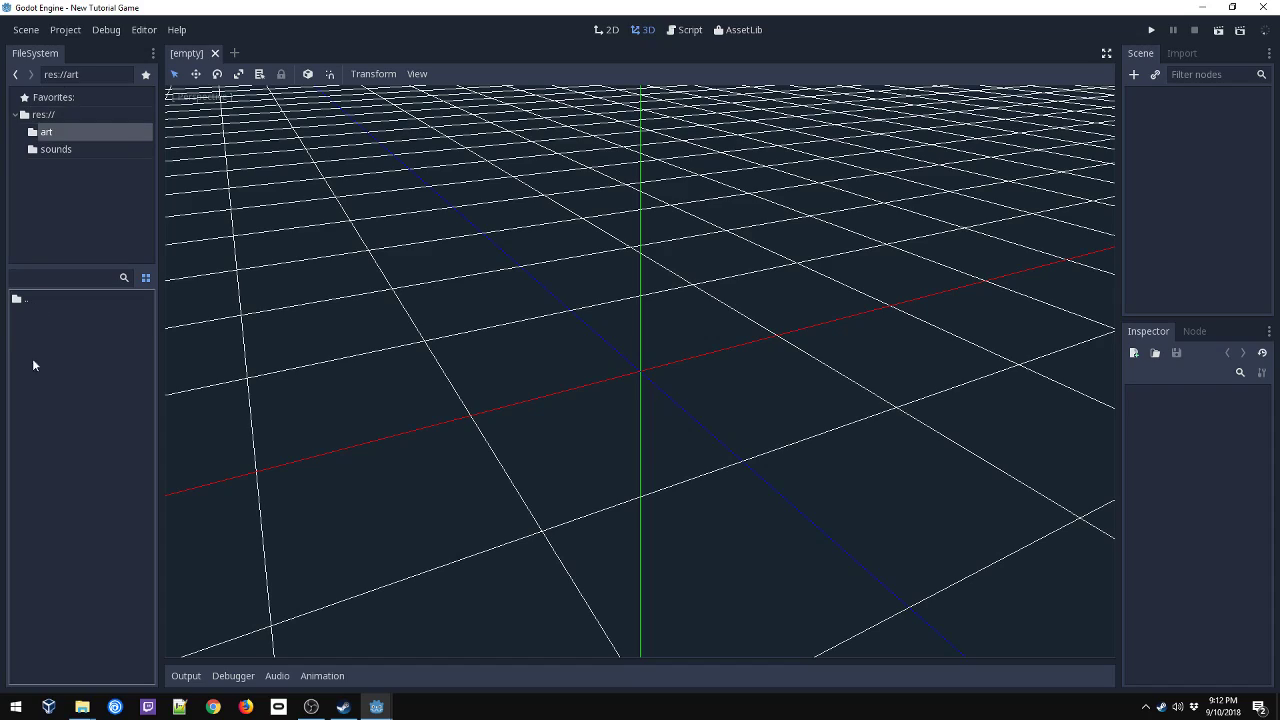
{"action": "double_click", "coordinate": [28, 303]}
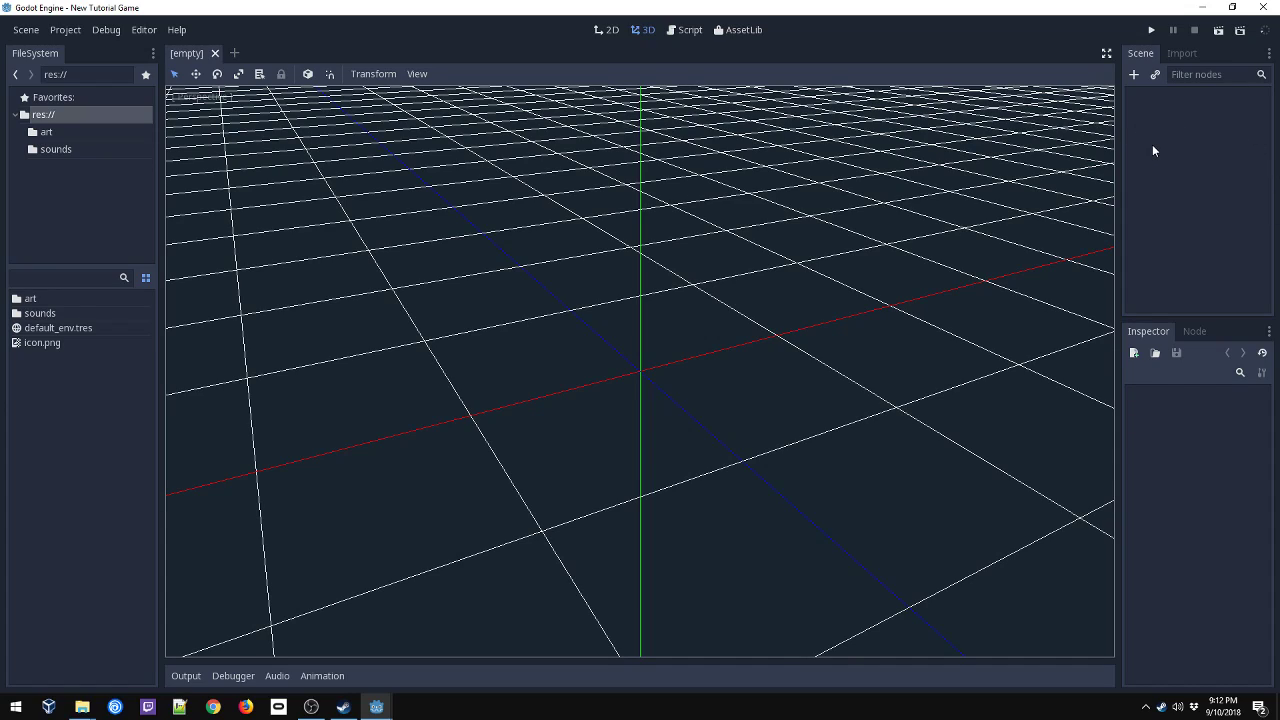
Create a Node2D as the scene's root node and add two Node2D children beneath it.
{"action": "left_click", "coordinate": [1134, 75]}
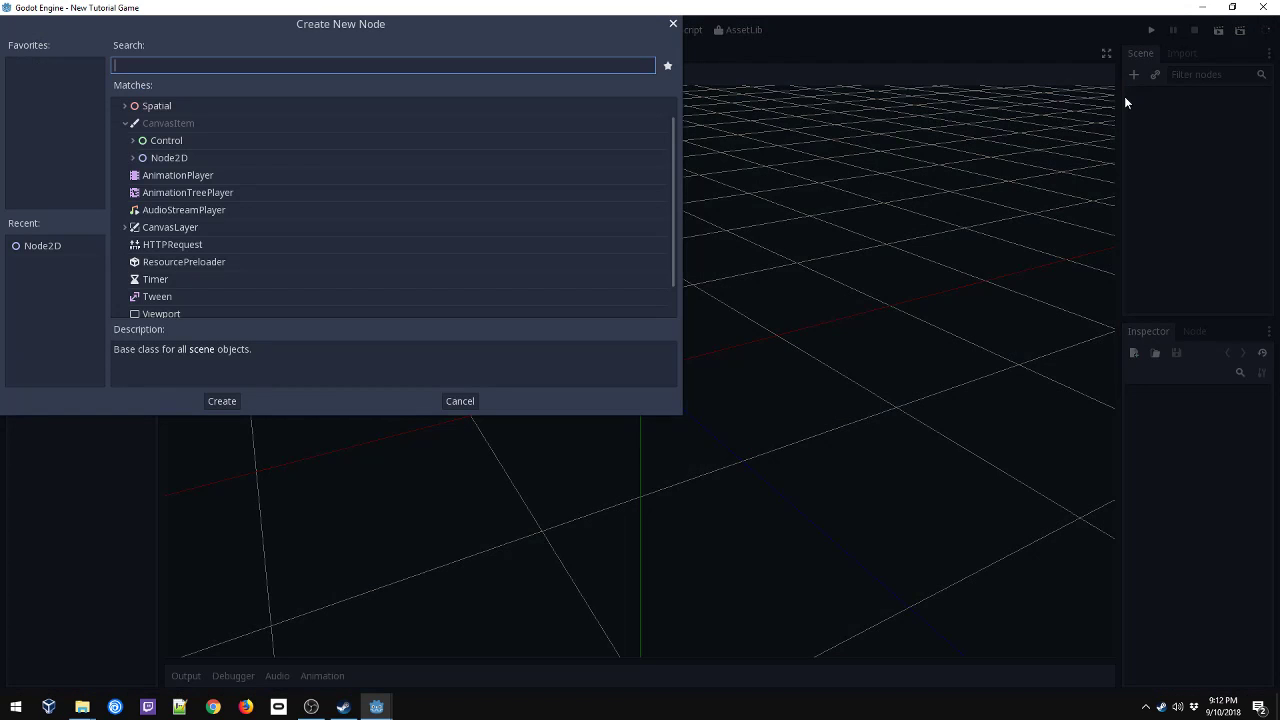
{"action": "double_click", "coordinate": [183, 157]}
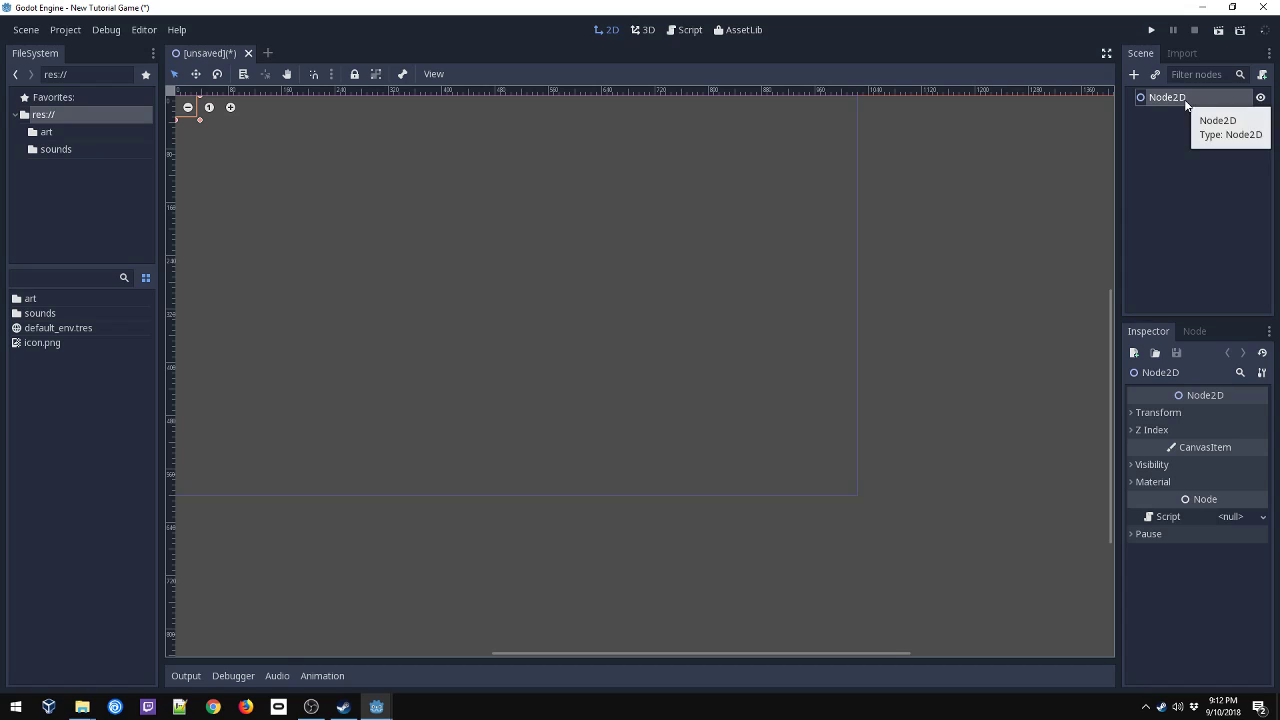
{"action": "left_click", "coordinate": [1135, 77]}
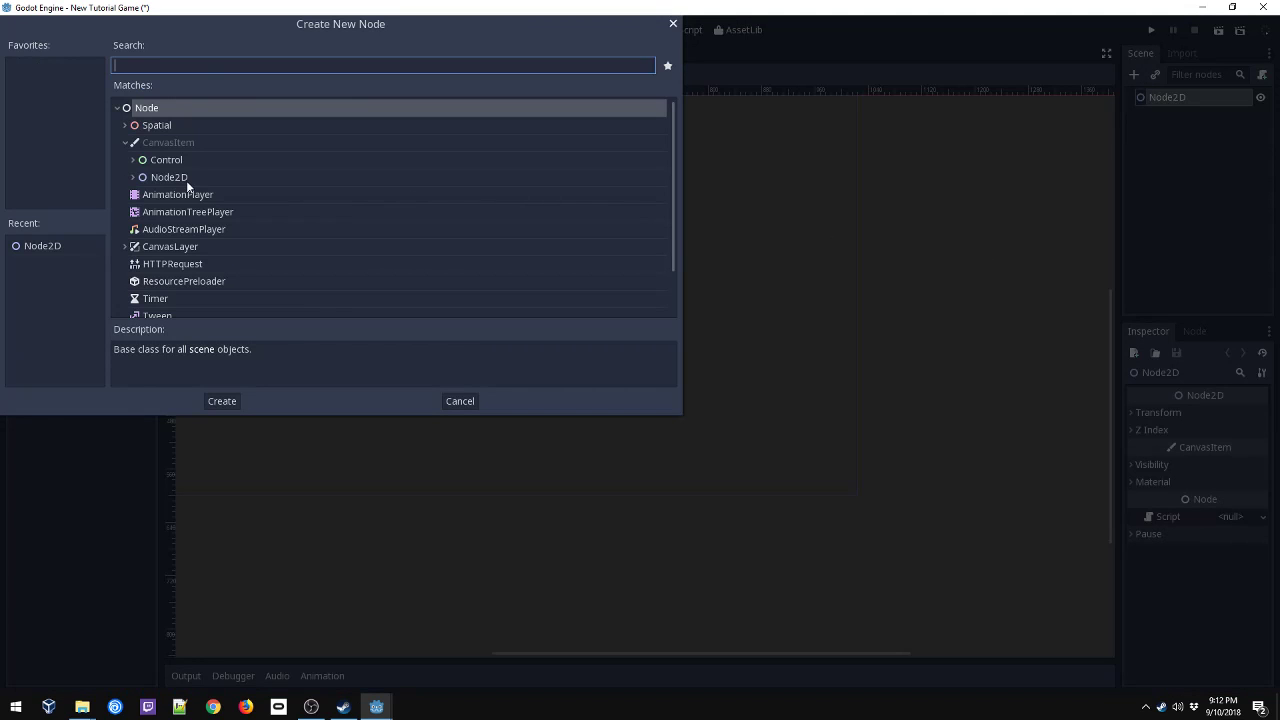
{"action": "double_click", "coordinate": [186, 180]}
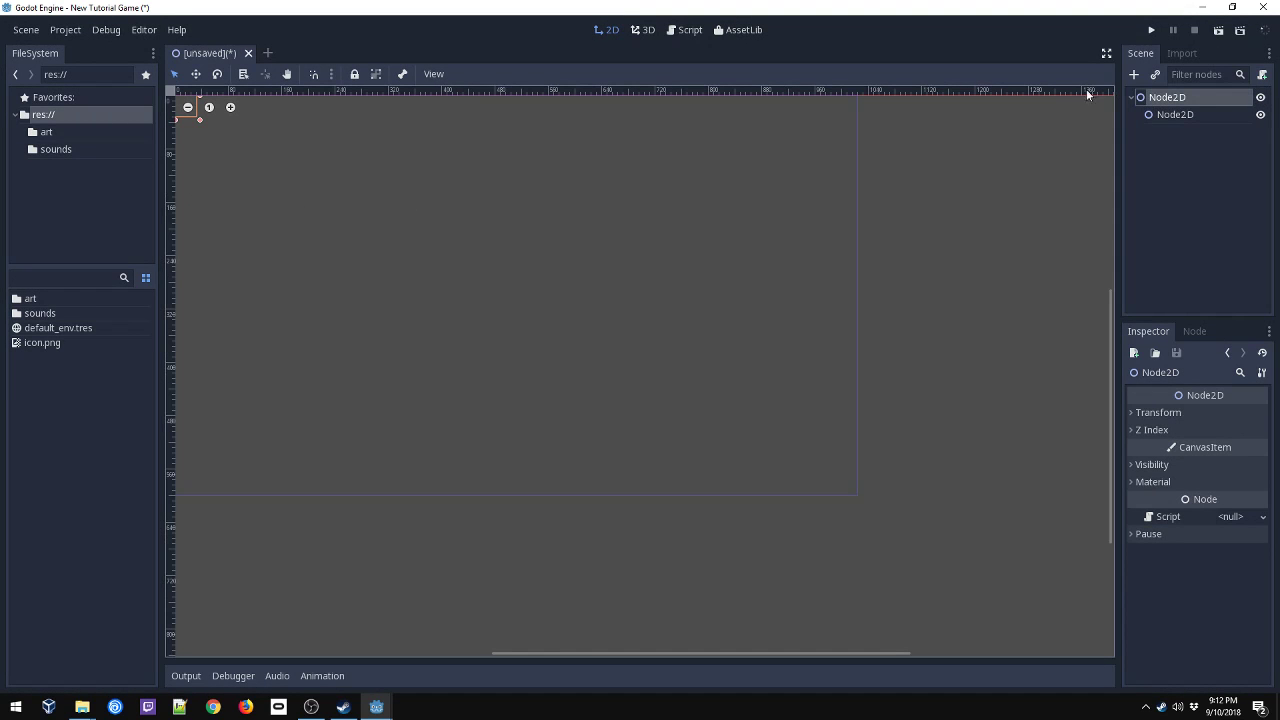
{"action": "left_click", "coordinate": [1130, 75]}
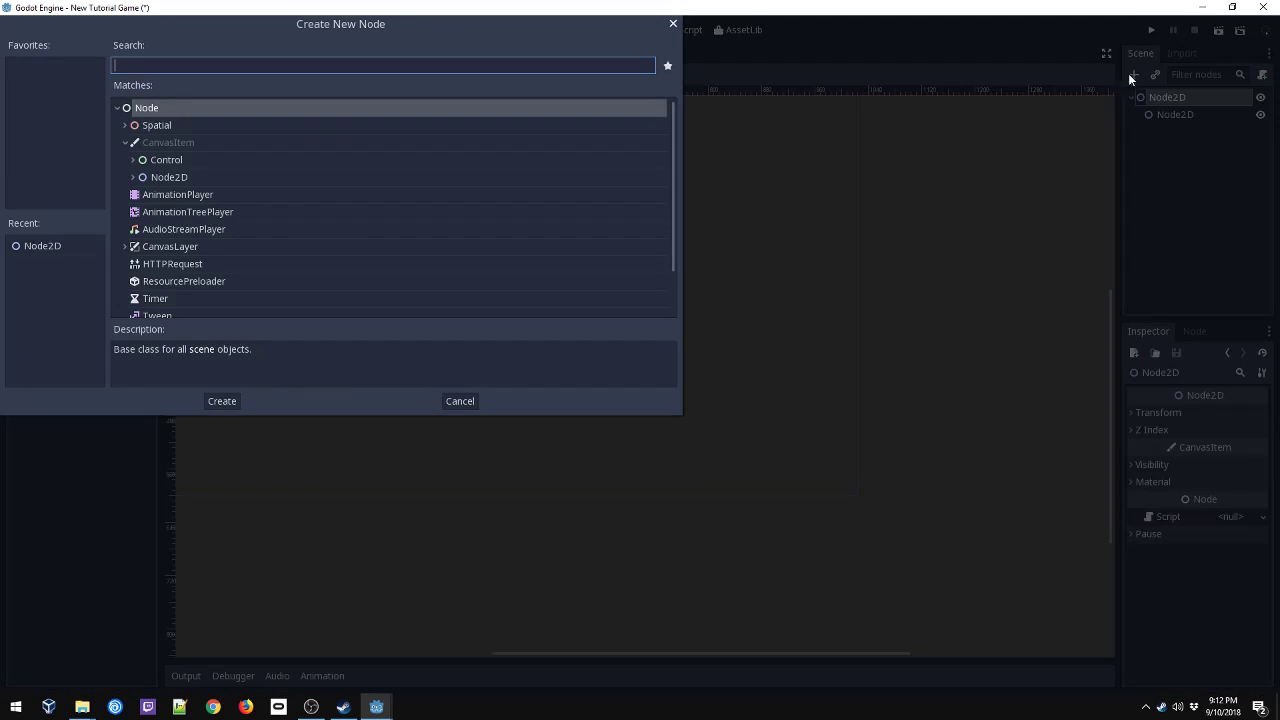
{"action": "double_click", "coordinate": [163, 177]}
Switch to File Explorer, examine the sounds and art folders inside the New Tutorial Game folder, and return to Godot.
{"action": "mouse_move", "coordinate": [82, 706]}
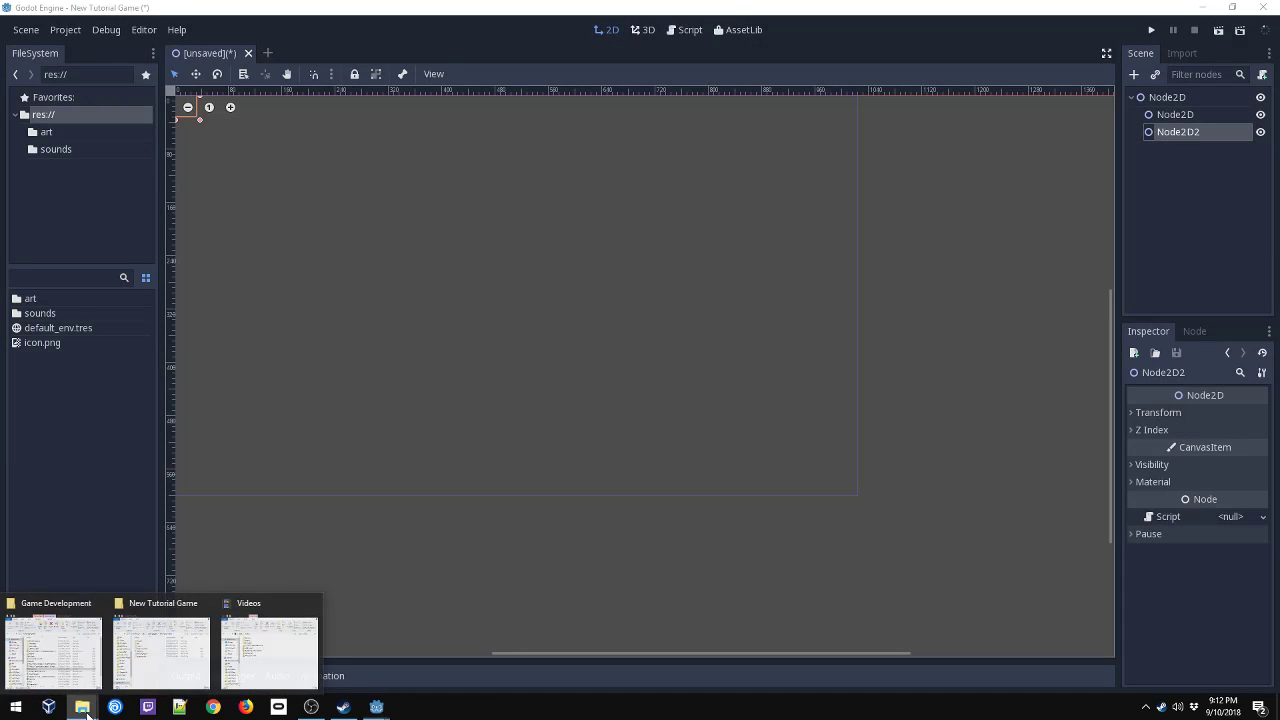
{"action": "left_click", "coordinate": [151, 658]}
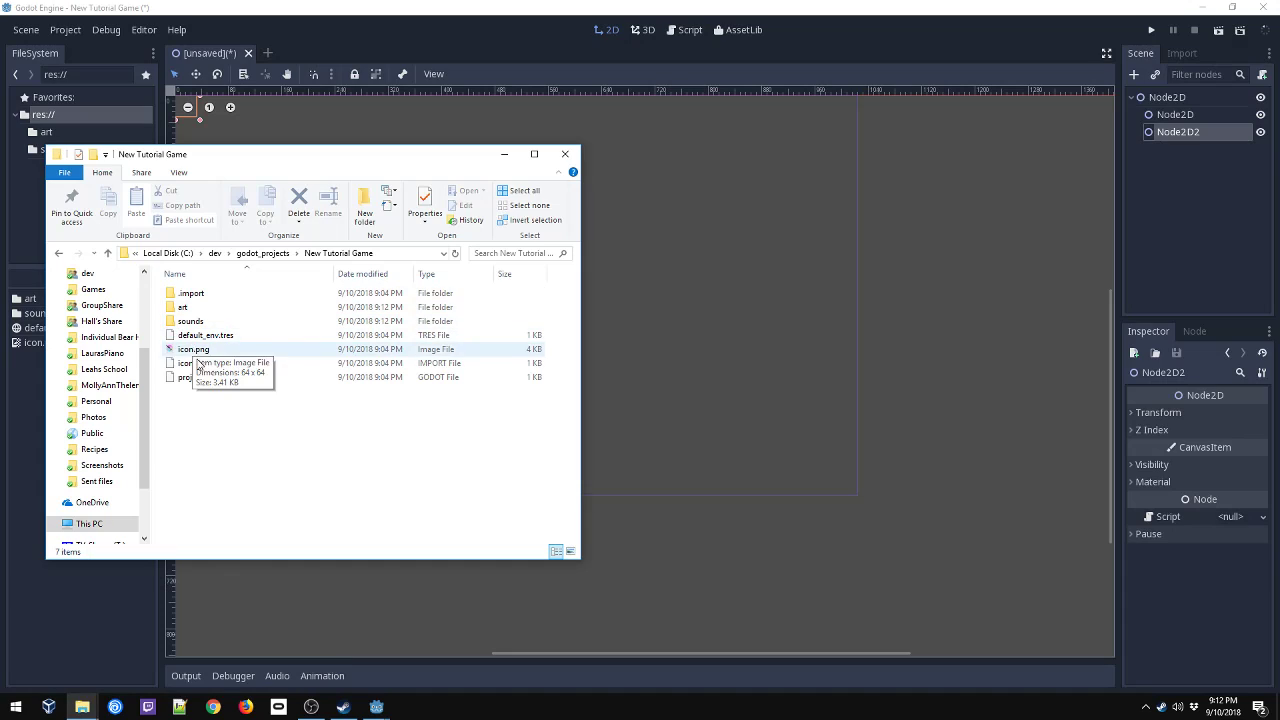
{"action": "double_click", "coordinate": [187, 321]}
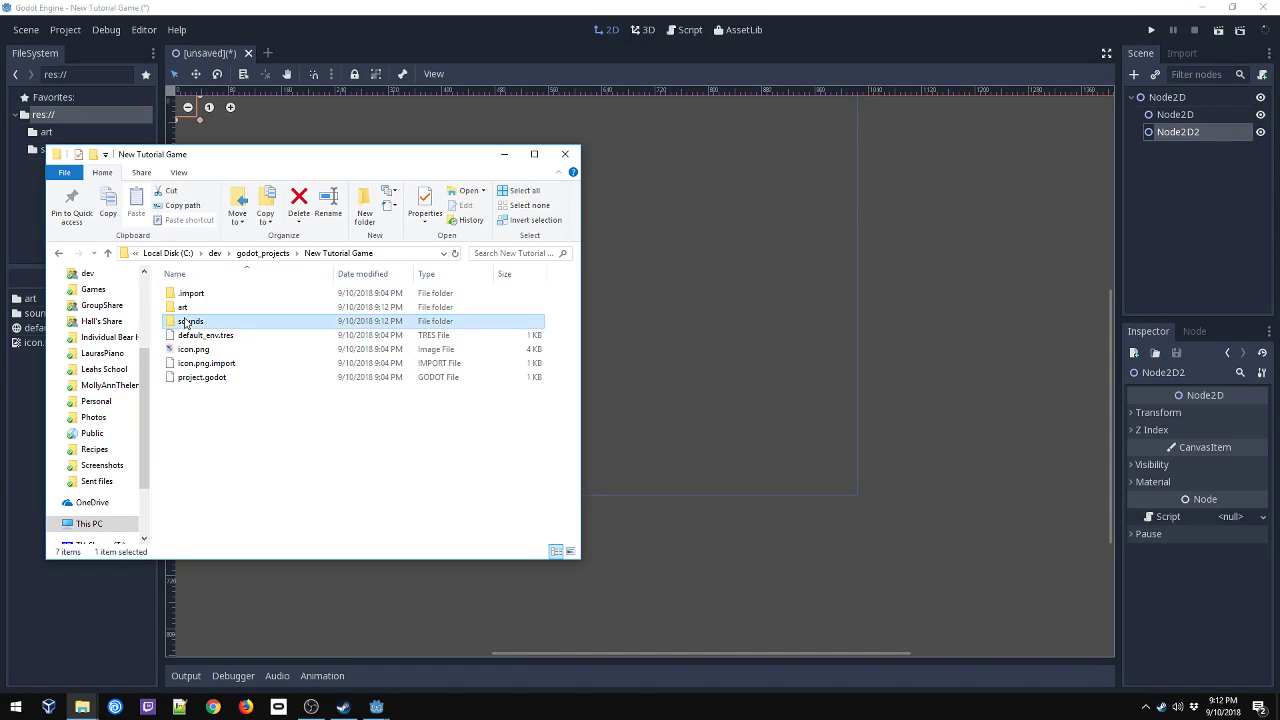
{"action": "left_click", "coordinate": [290, 254]}
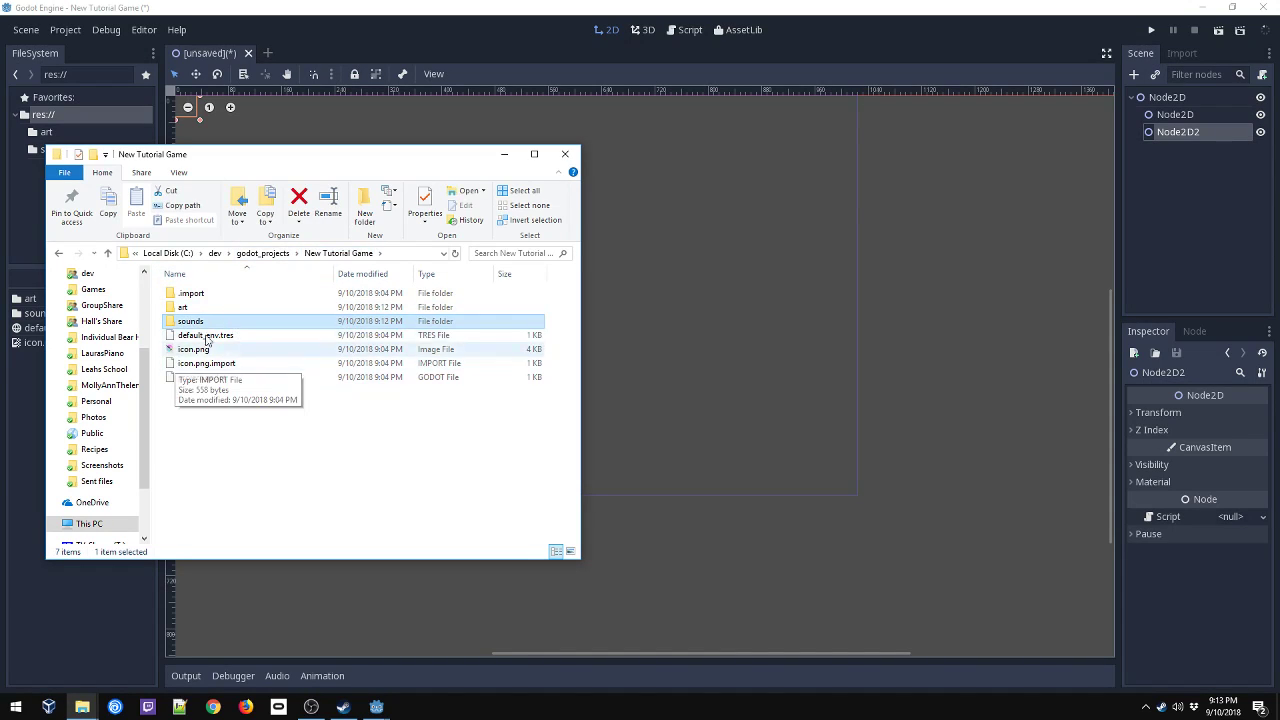
{"action": "double_click", "coordinate": [184, 307]}
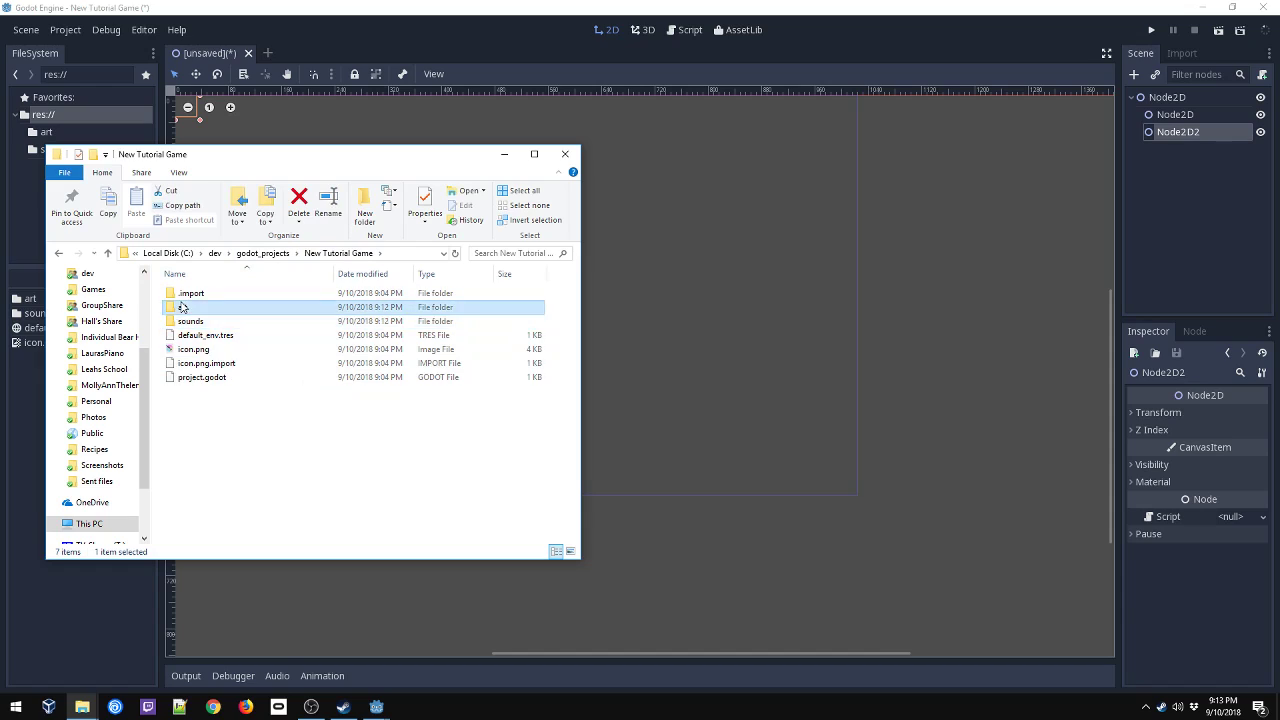
{"action": "left_click", "coordinate": [312, 254]}
{"action": "left_click", "coordinate": [504, 154]}
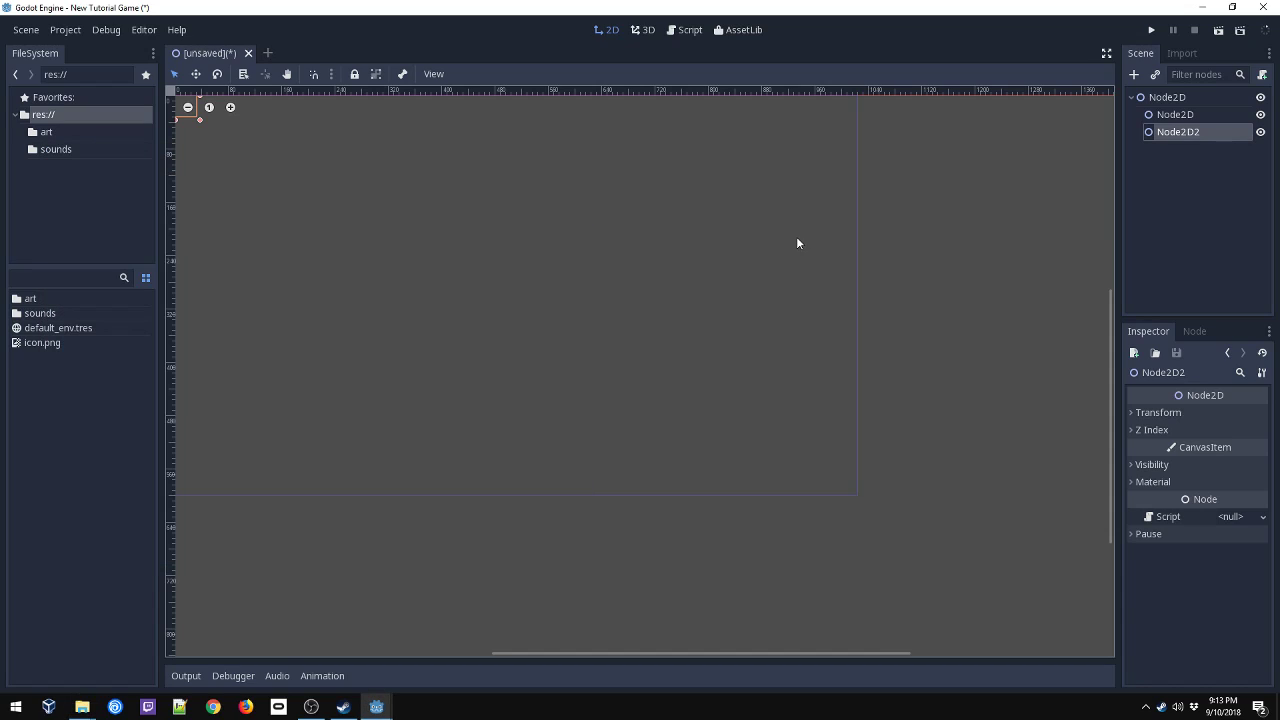
Add a Node2D child beneath the Node2D2 node.
{"action": "right_click", "coordinate": [1192, 135]}
{"action": "left_click", "coordinate": [1122, 146]}
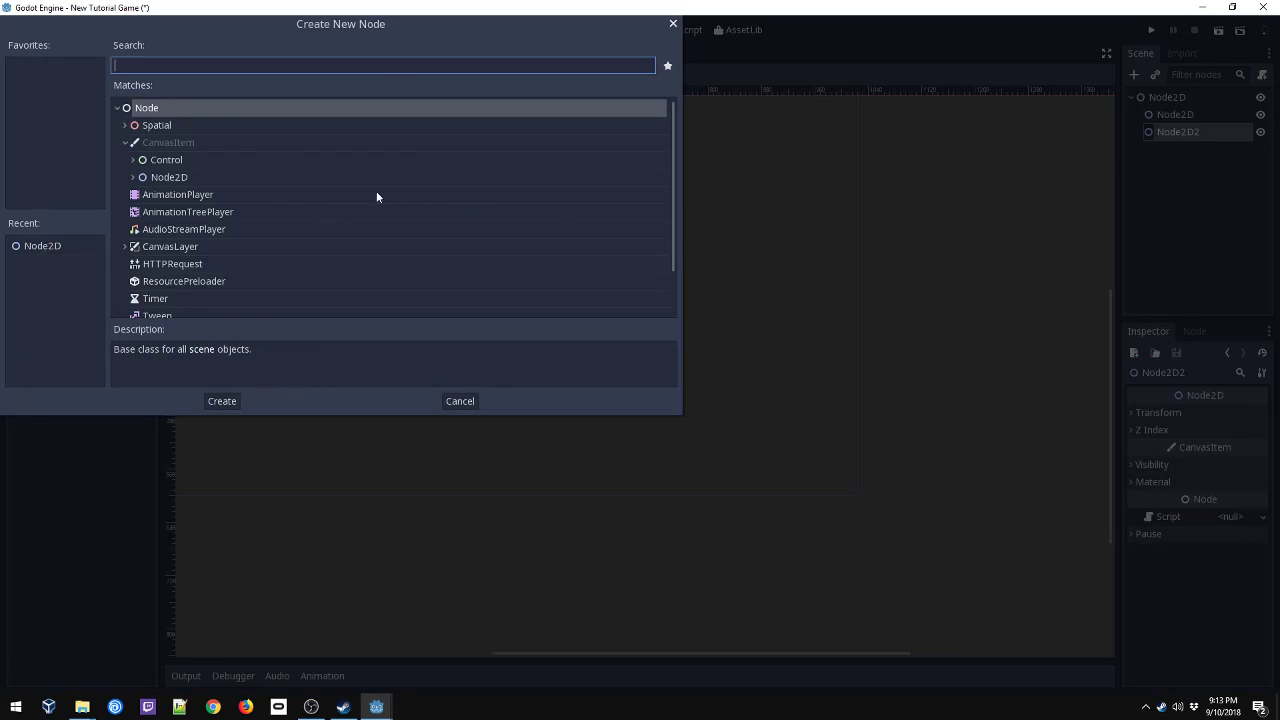
{"action": "double_click", "coordinate": [182, 176]}
Rename the scene's top node as Root and its first child as Branch.
{"action": "double_click", "coordinate": [1160, 97]}
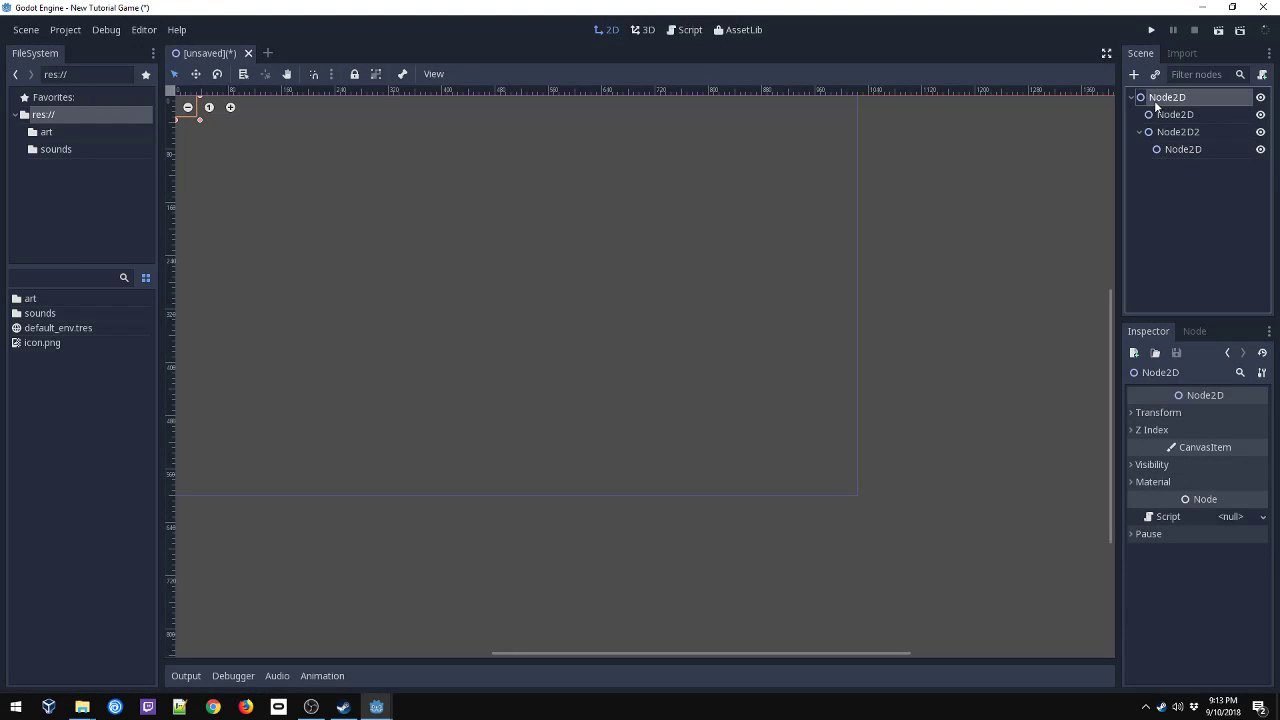
{"action": "type", "text": "Root"}
{"action": "key", "text": "Return"}
{"action": "left_click", "coordinate": [1186, 115]}
{"action": "double_click", "coordinate": [1193, 115]}
{"action": "type", "text": "Branch"}
{"action": "key", "text": "Return"}
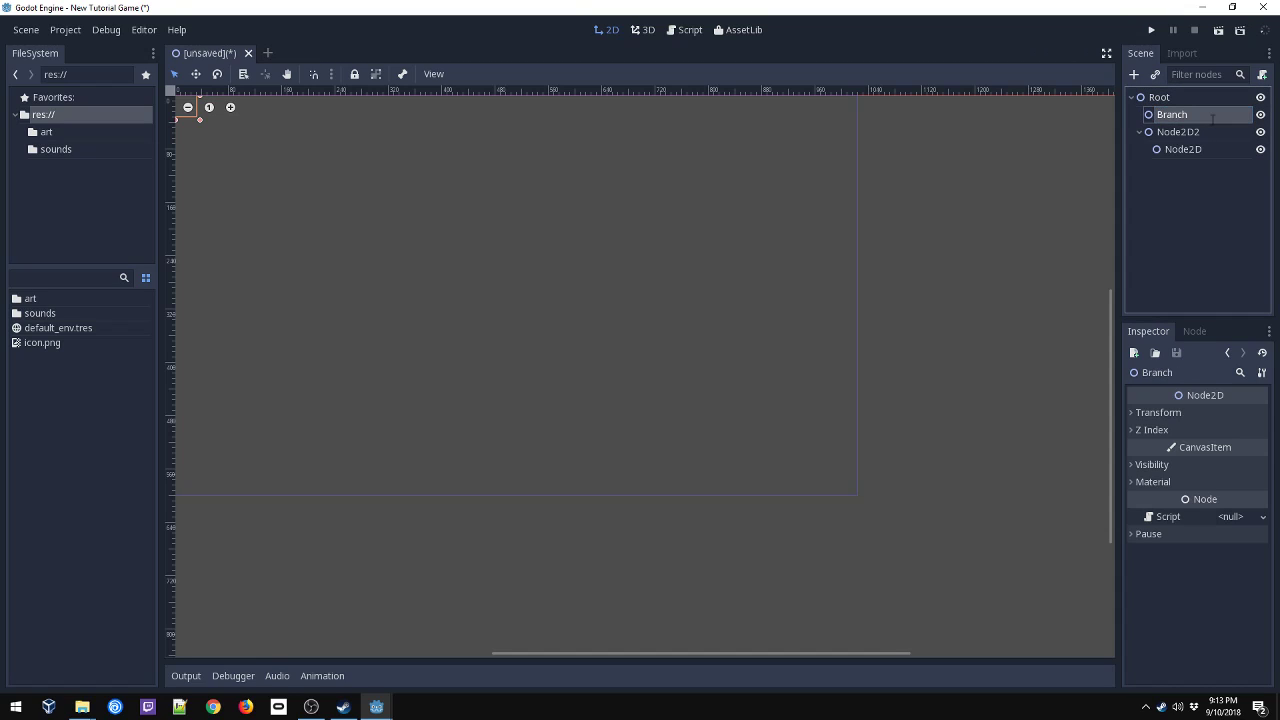
Rename the Node2D2 node as Branches.
{"action": "left_click", "coordinate": [1190, 132]}
{"action": "double_click", "coordinate": [1190, 132]}
{"action": "type", "text": "Branches"}
{"action": "key", "text": "Return"}
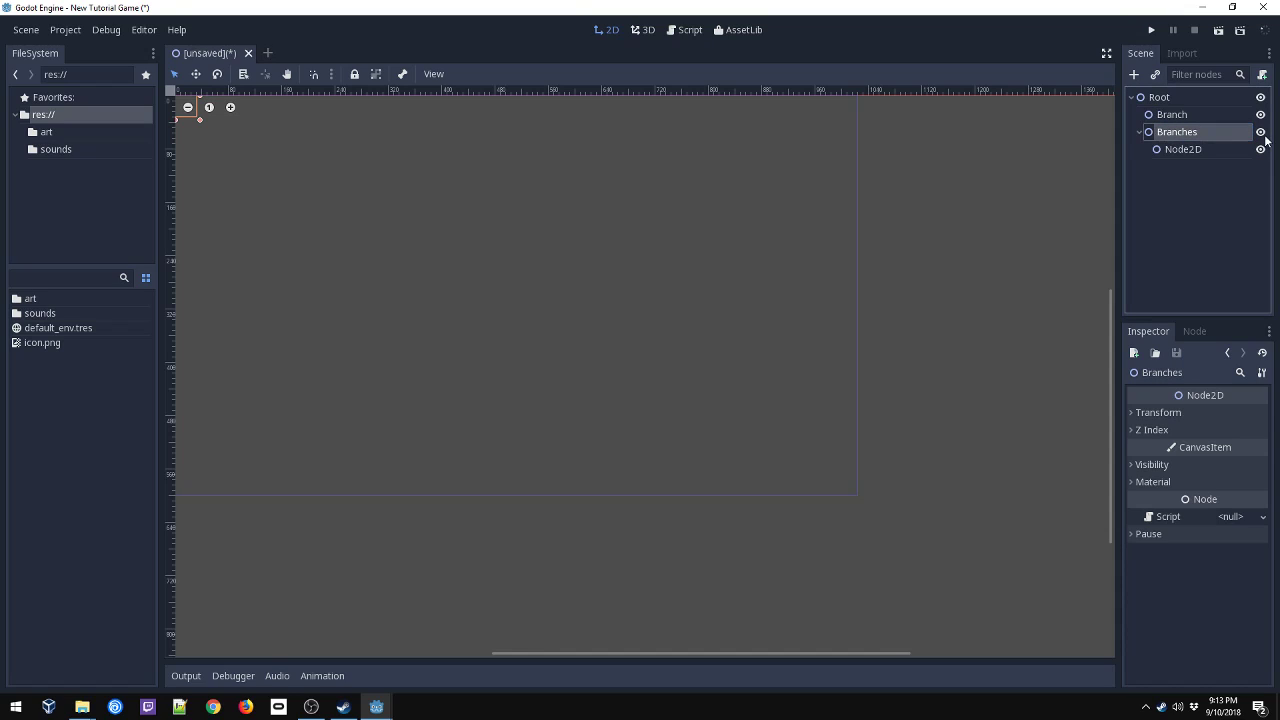
Rename the Node2D nested under Branches as Leaf.
{"action": "left_click", "coordinate": [1193, 150]}
{"action": "double_click", "coordinate": [1193, 150]}
{"action": "type", "text": "Leafs"}
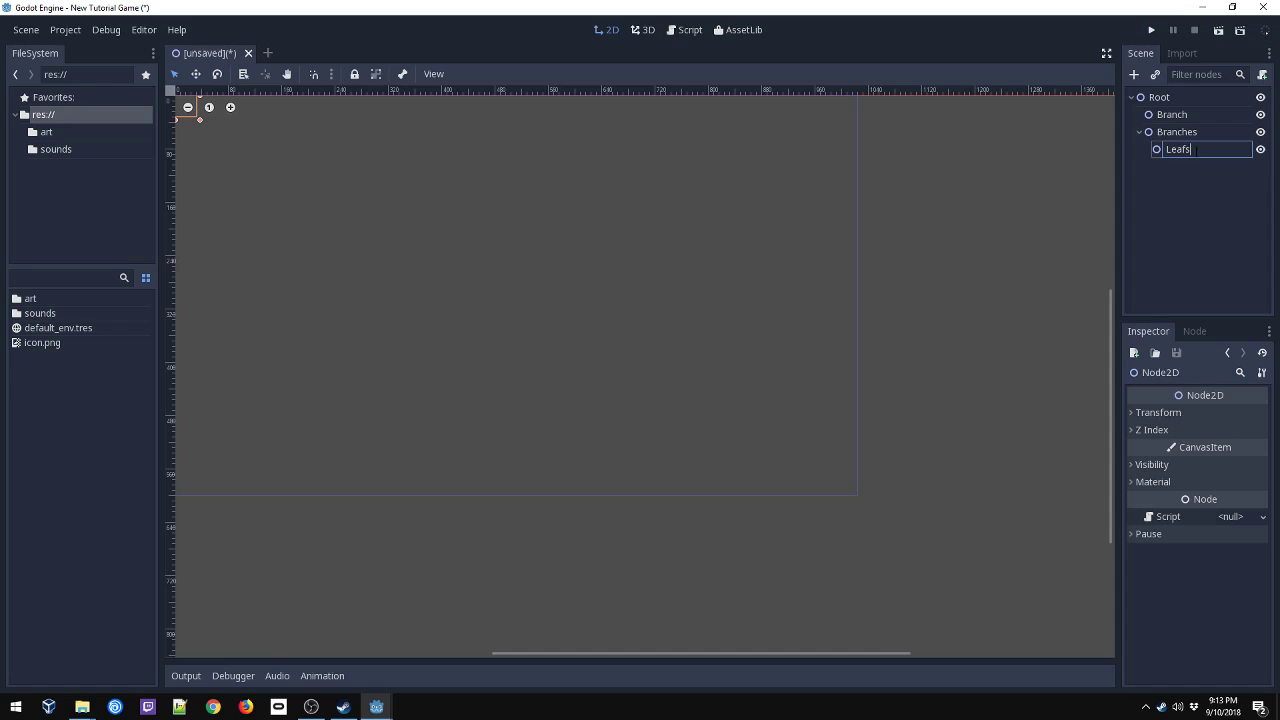
{"action": "key", "text": "Return"}
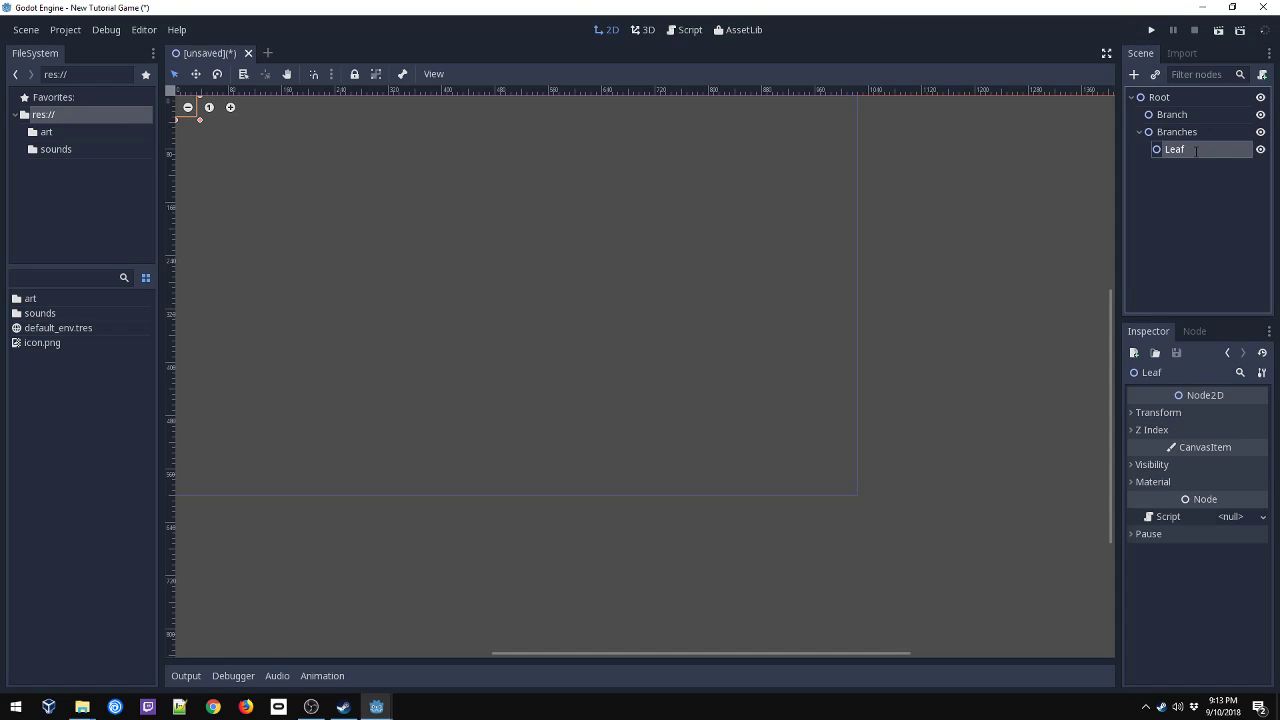
Rename the Leaf node's parent as Branch2 and clear the node selection.
{"action": "left_click", "coordinate": [1192, 133]}
{"action": "double_click", "coordinate": [1192, 134]}
{"action": "type", "text": "Branch2"}
{"action": "key", "text": "Return"}
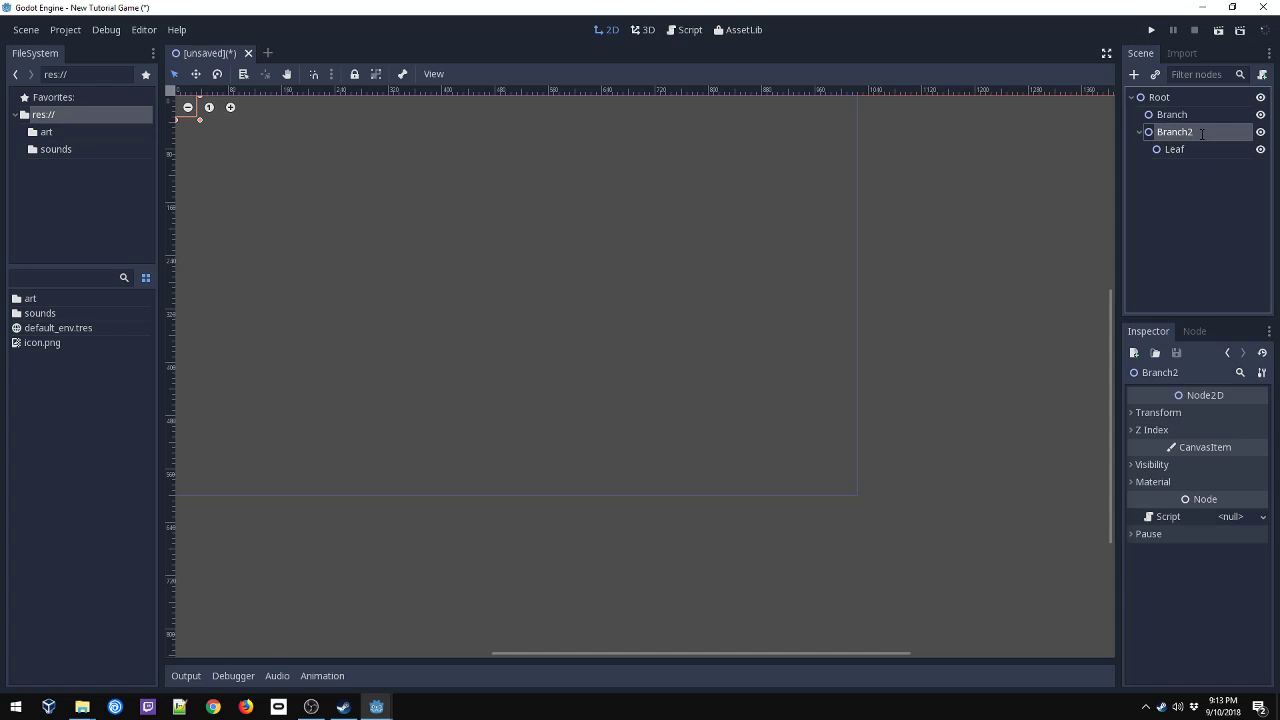
{"action": "left_click", "coordinate": [1194, 181]}
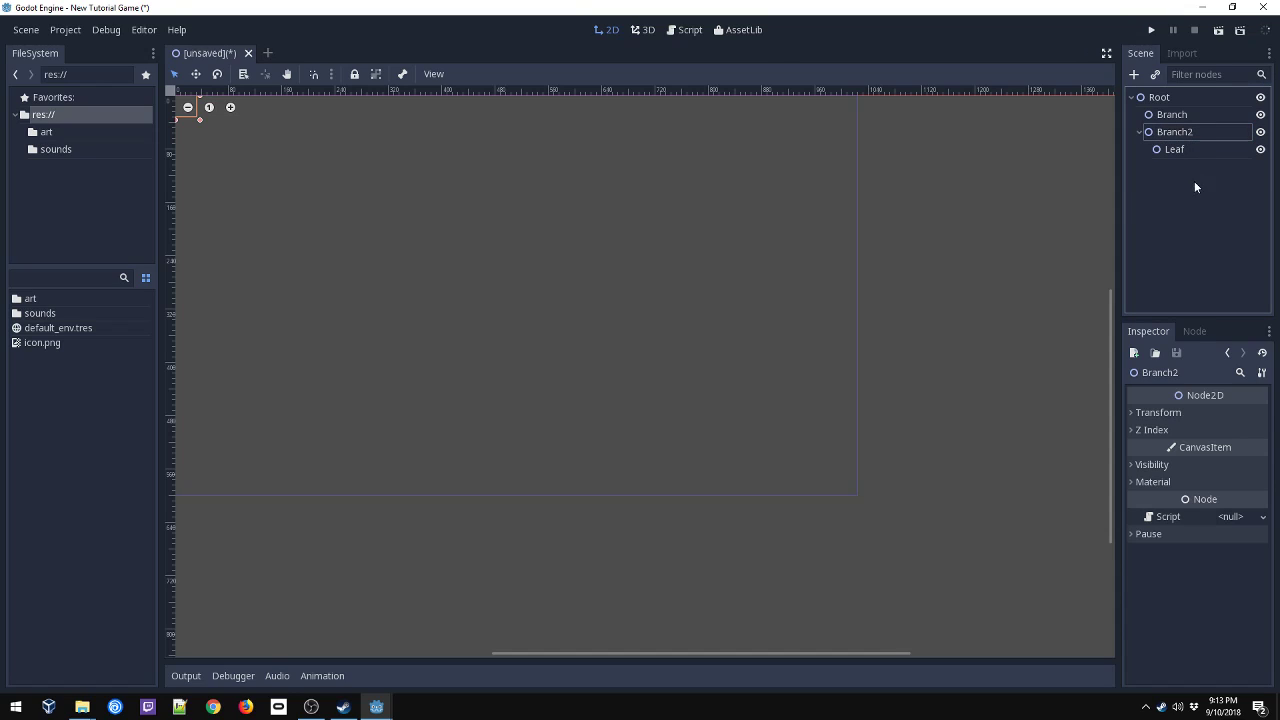
Collapse and re-expand the Branch2 and Root nodes to examine the scene tree's hierarchy.
{"action": "left_click", "coordinate": [1139, 132]}
{"action": "left_click", "coordinate": [1138, 132]}
{"action": "left_click", "coordinate": [1130, 98]}
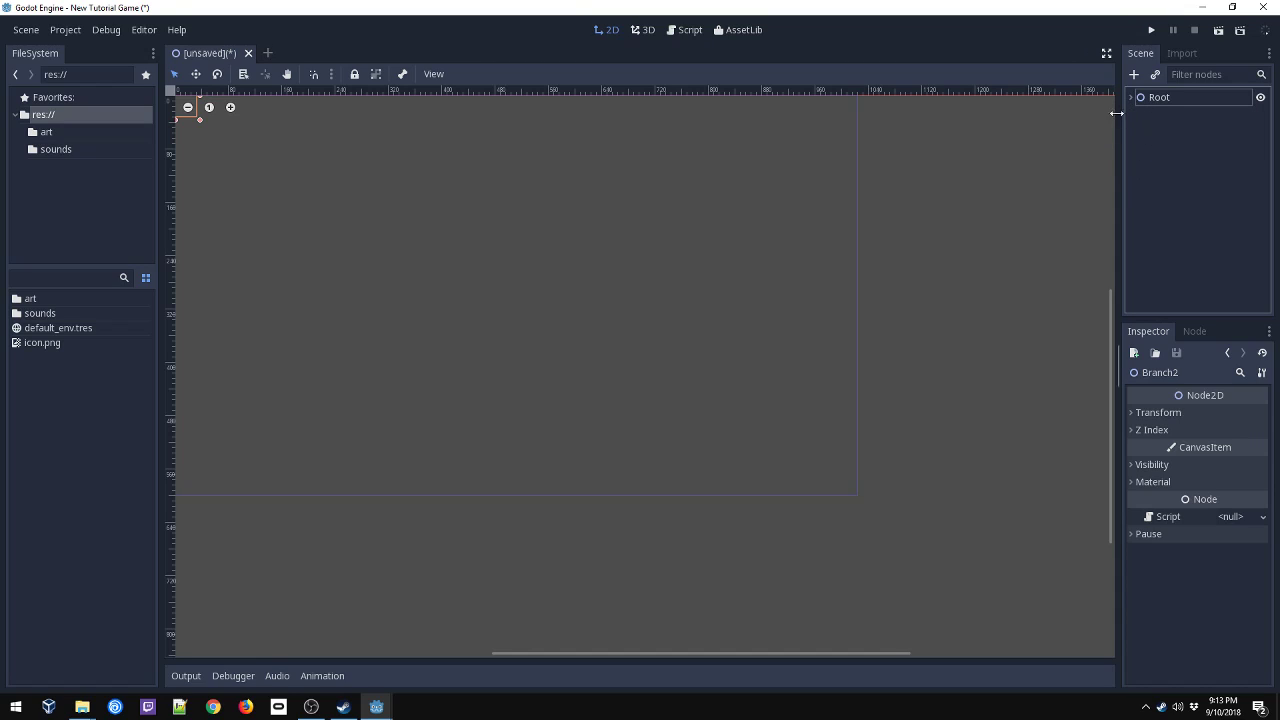
{"action": "left_click", "coordinate": [1131, 98]}
{"action": "left_click", "coordinate": [1131, 97]}
{"action": "left_click", "coordinate": [1130, 98]}
Move the Leaf node out of Branch2 and make it a child of Branch.
{"action": "left_click", "coordinate": [1176, 150]}
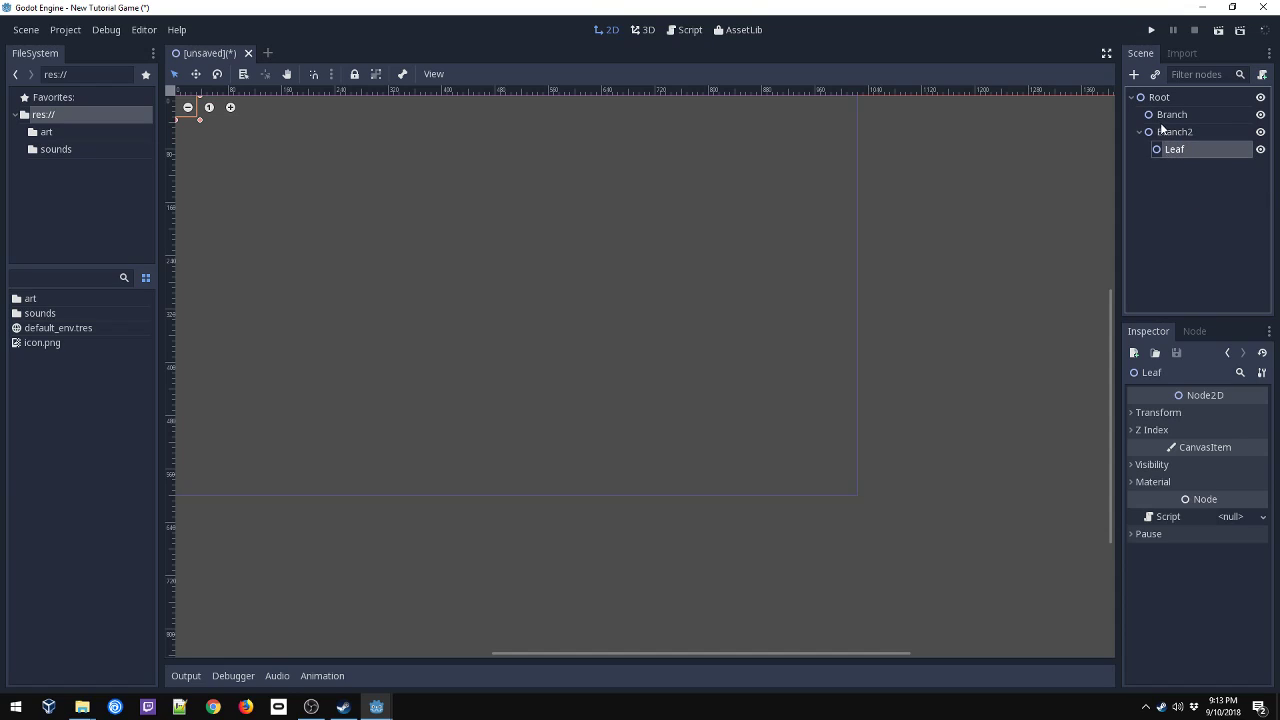
{"action": "left_click_drag", "start_coordinate": [1176, 150], "coordinate": [1200, 128]}
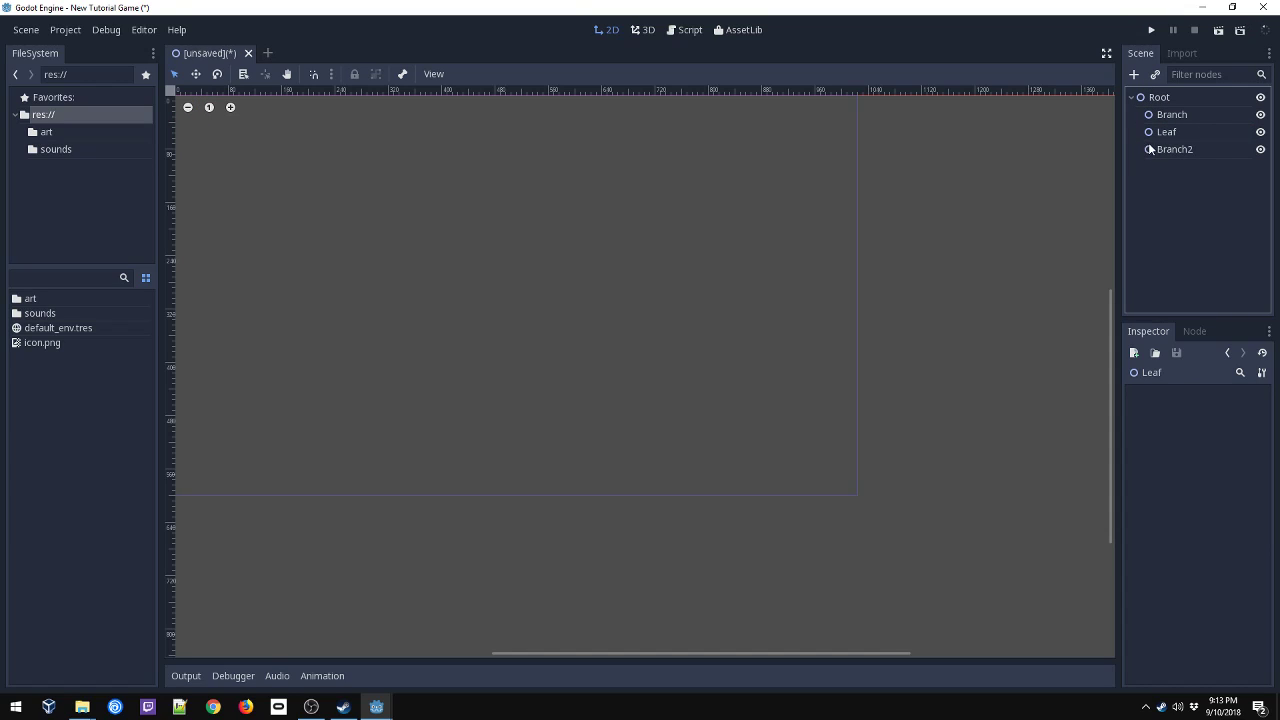
{"action": "left_click_drag", "start_coordinate": [1164, 132], "coordinate": [1185, 112]}
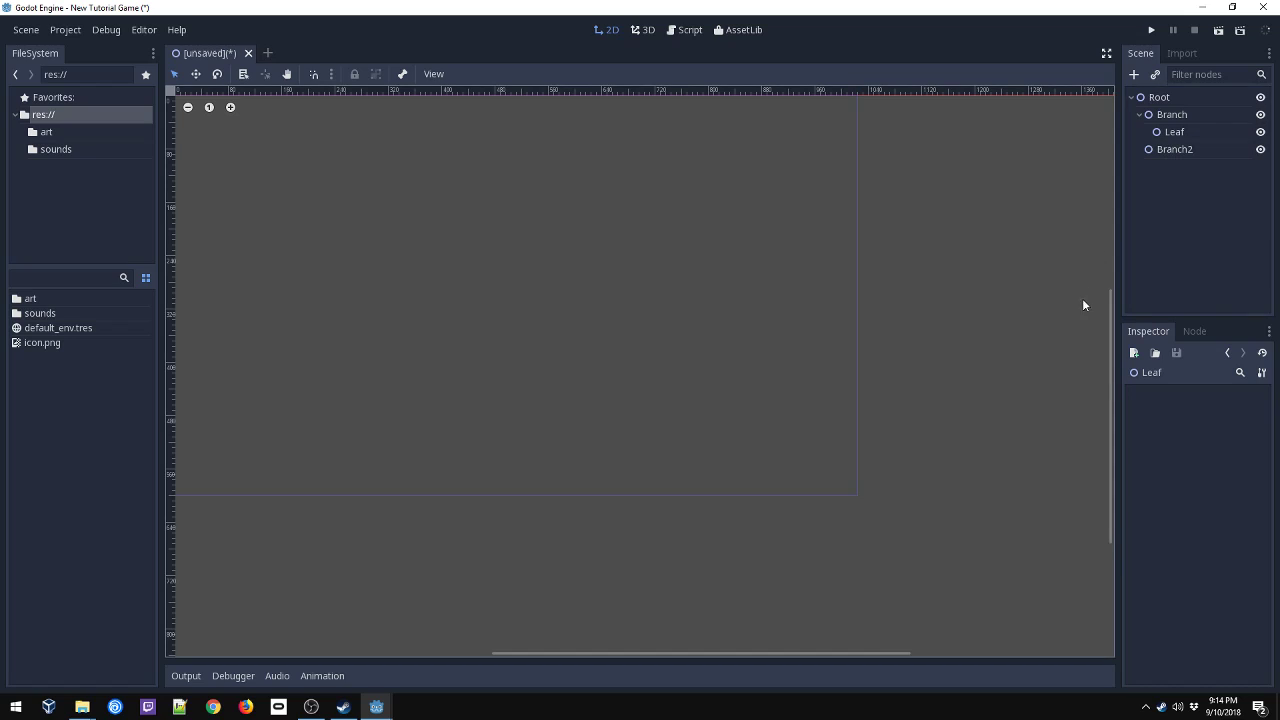
Select the Branch2 node and expand its Transform and Visibility properties for inspection.
{"action": "left_click", "coordinate": [1176, 152]}
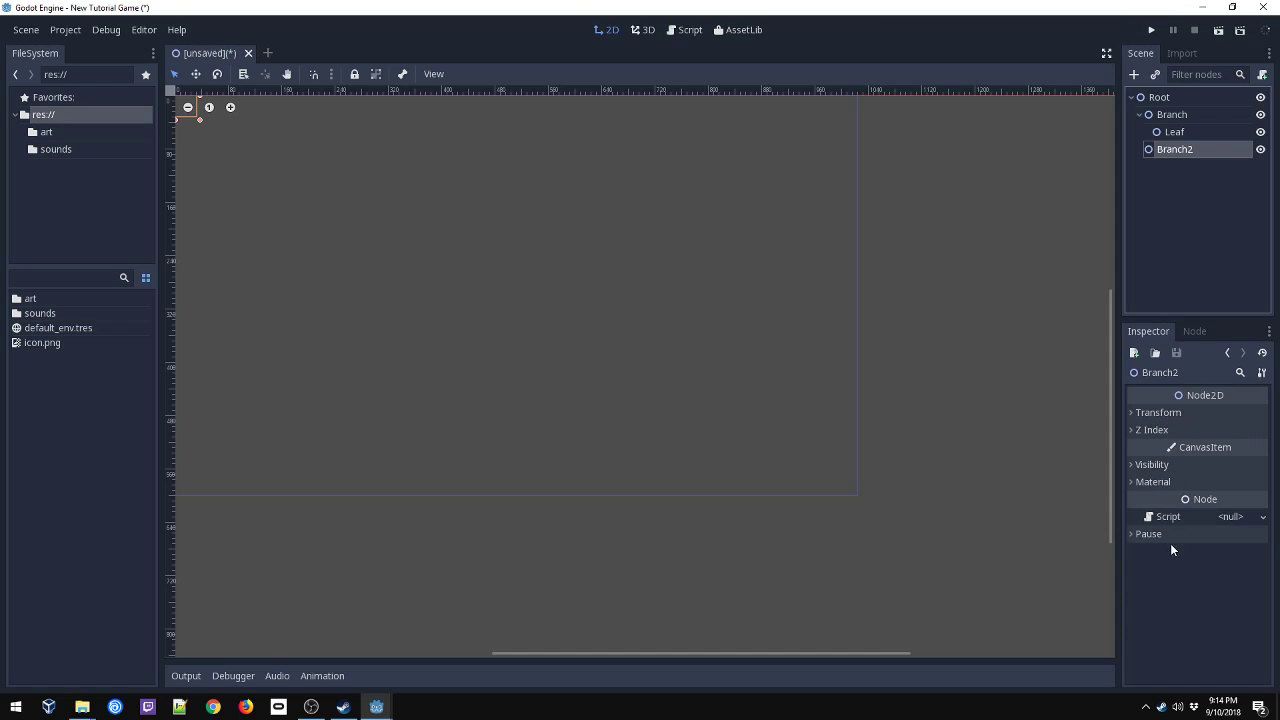
{"action": "left_click", "coordinate": [1150, 412]}
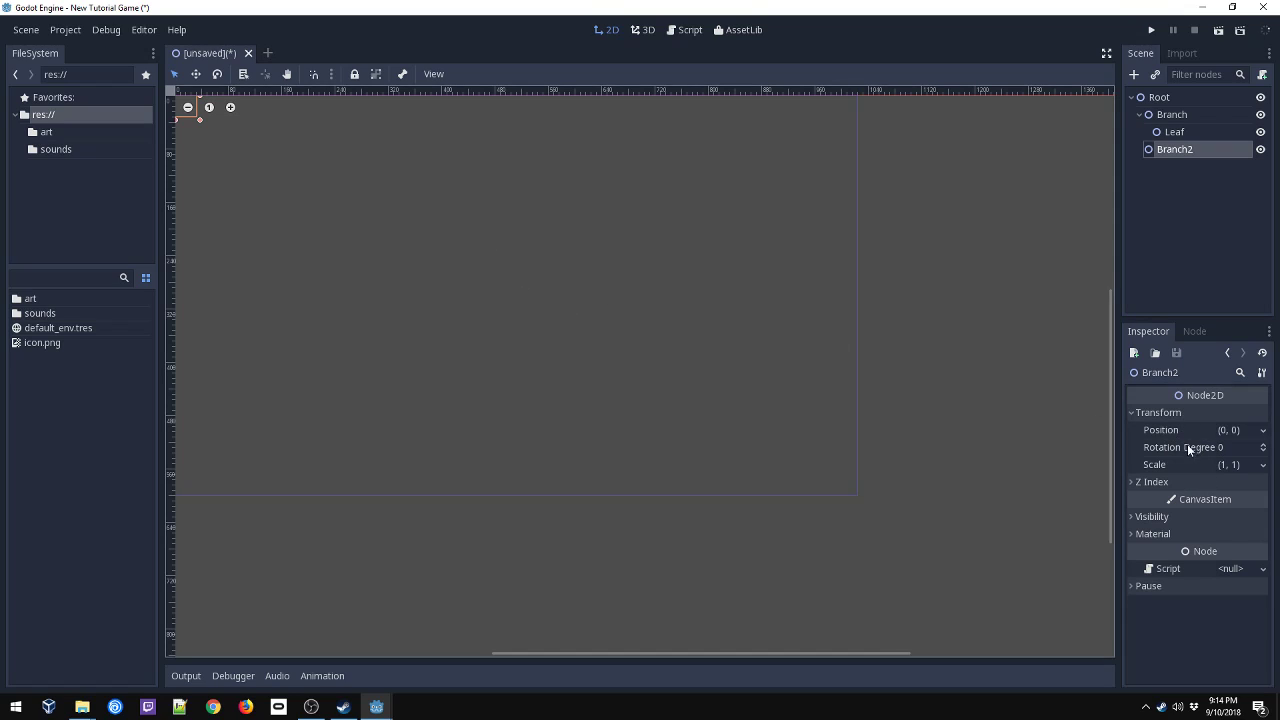
{"action": "left_click", "coordinate": [1152, 517]}
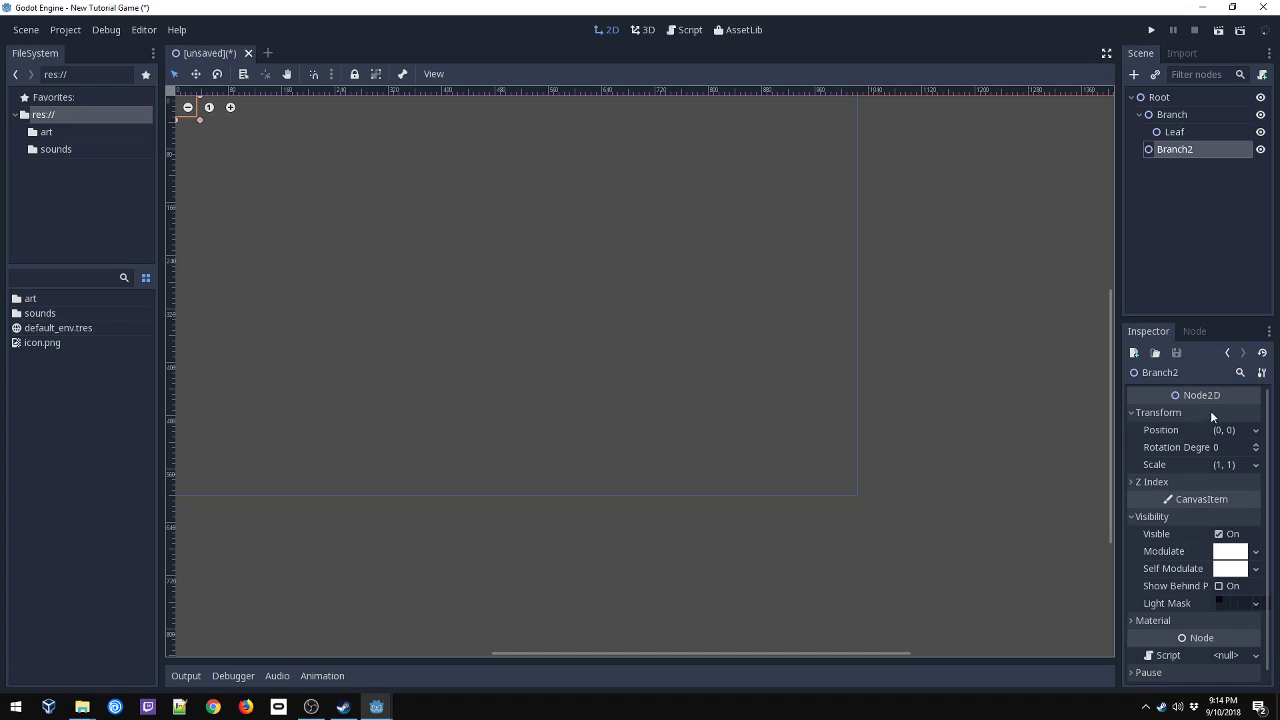
Review the Branch2 node's signals and groups, and return to its properties in the Inspector.
{"action": "left_click", "coordinate": [1196, 332]}
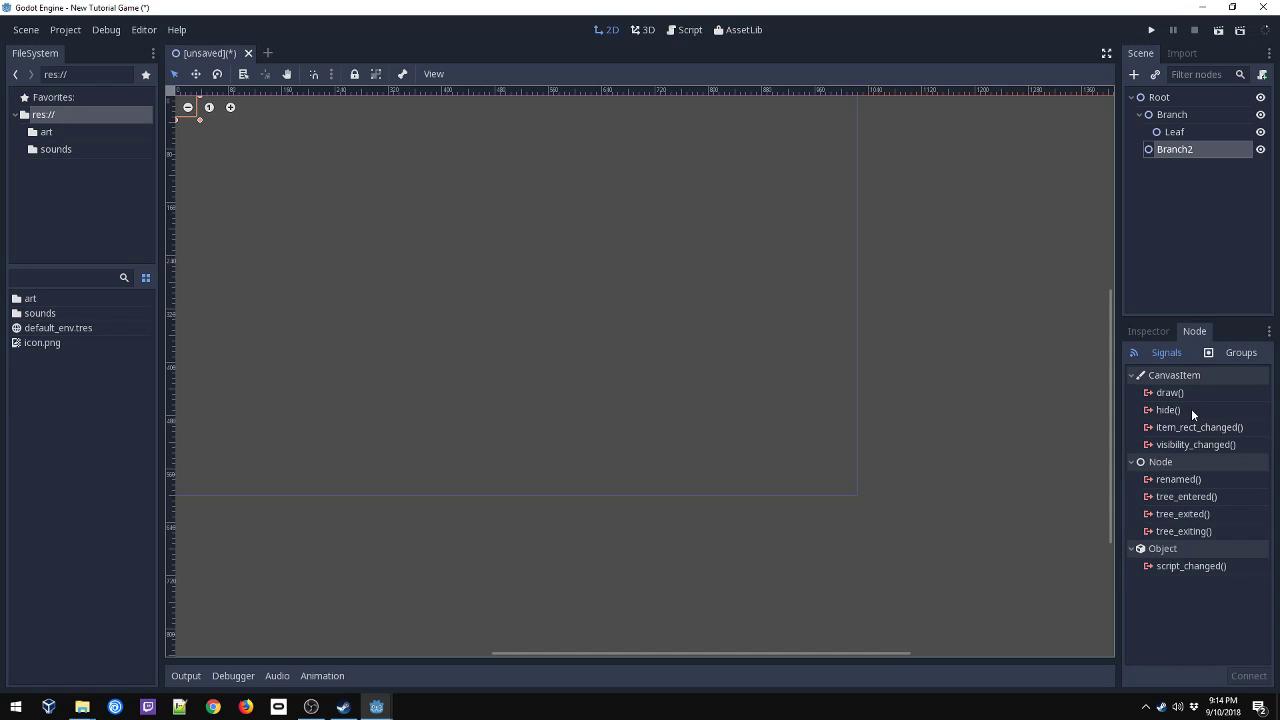
{"action": "left_click", "coordinate": [1145, 331]}
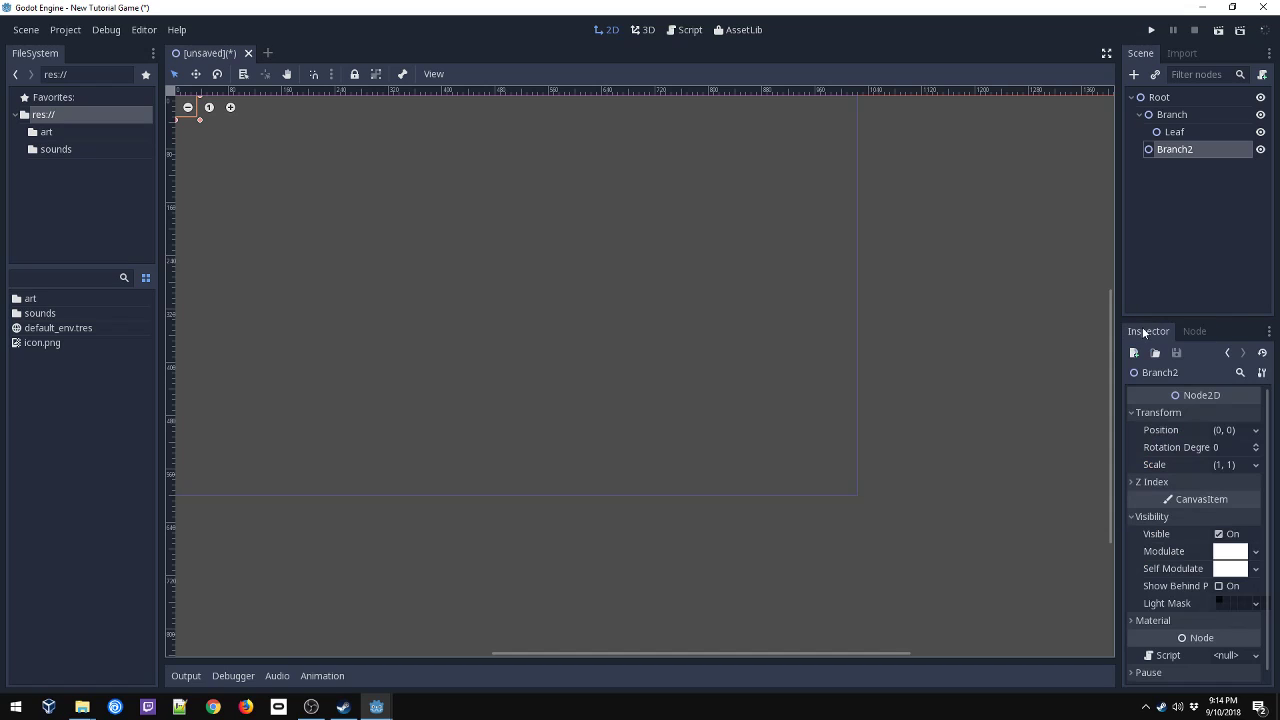
{"action": "left_click", "coordinate": [1194, 331]}
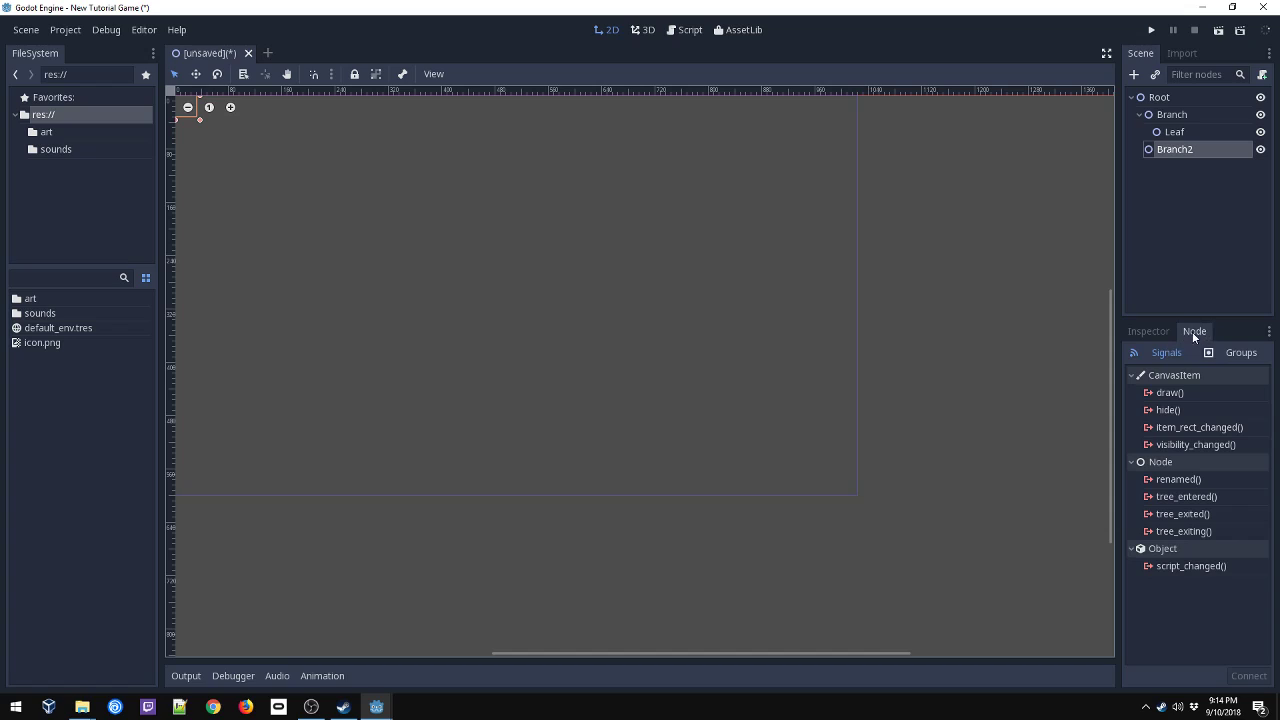
{"action": "left_click", "coordinate": [1244, 356]}
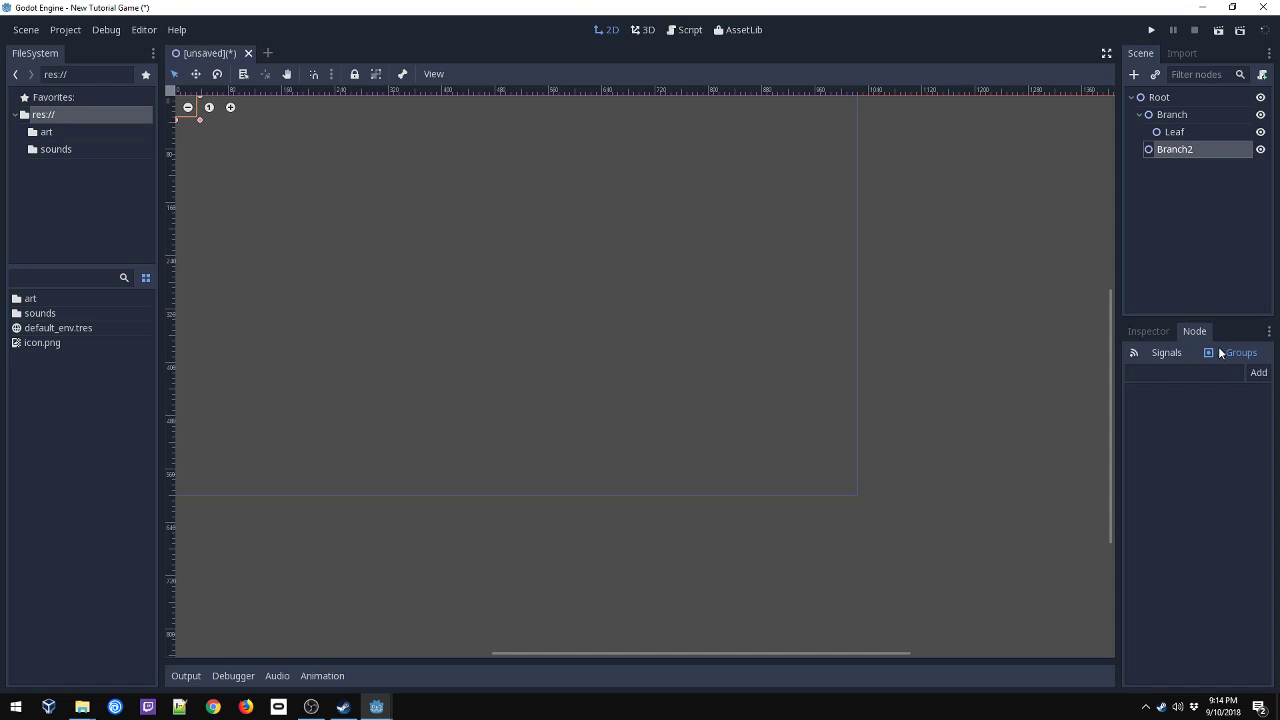
{"action": "left_click", "coordinate": [1166, 353]}
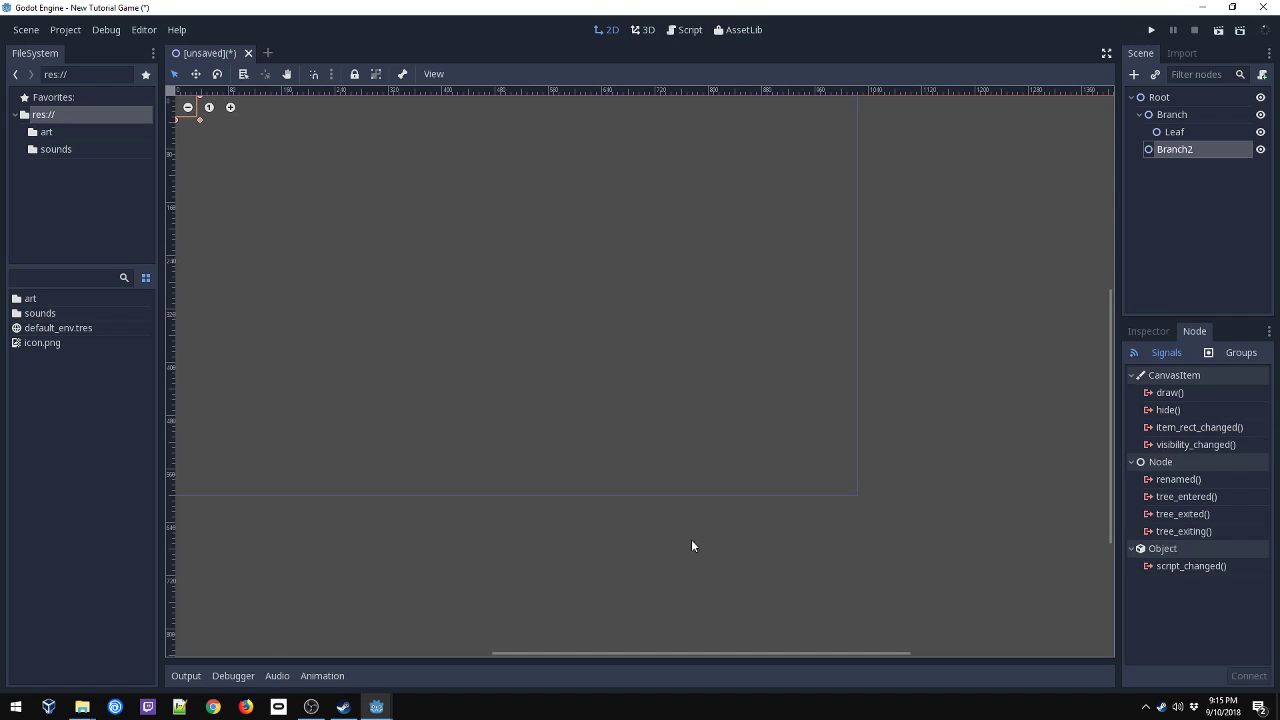
{"action": "left_click", "coordinate": [1146, 332]}
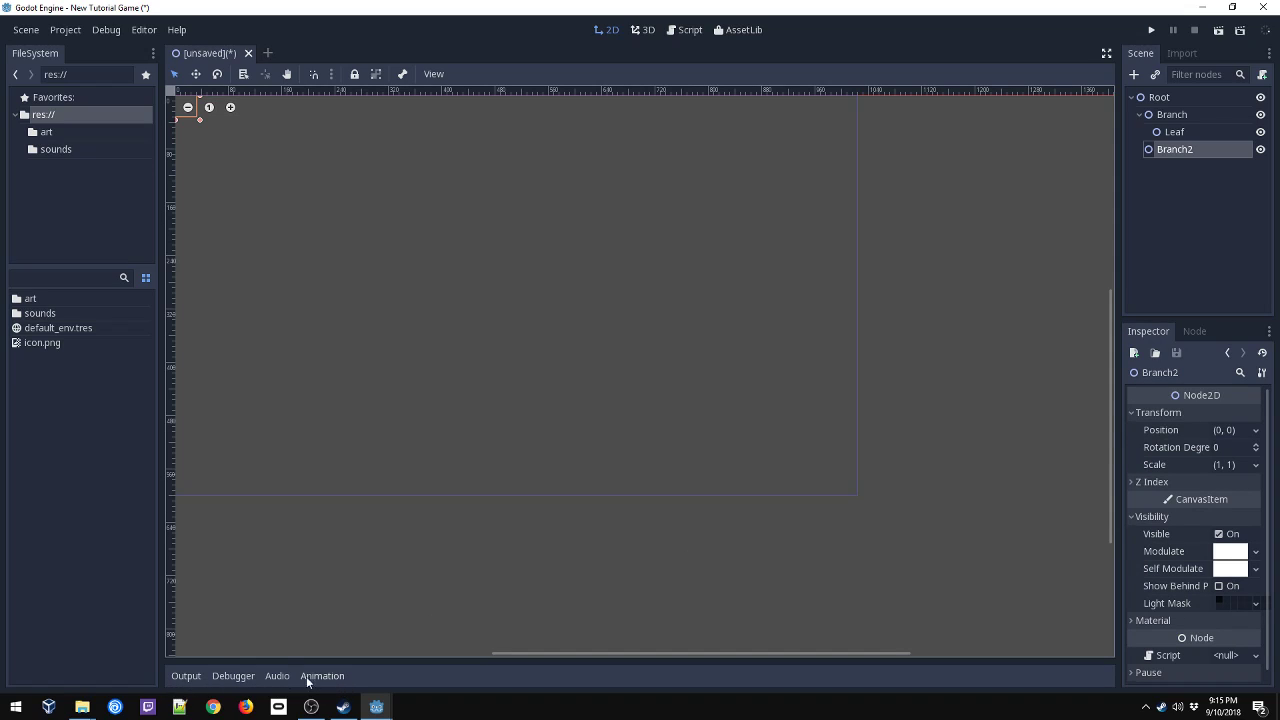
Look through the Output, Debugger, Audio and Animation panels, and collapse the Output panel.
{"action": "left_click", "coordinate": [183, 677]}
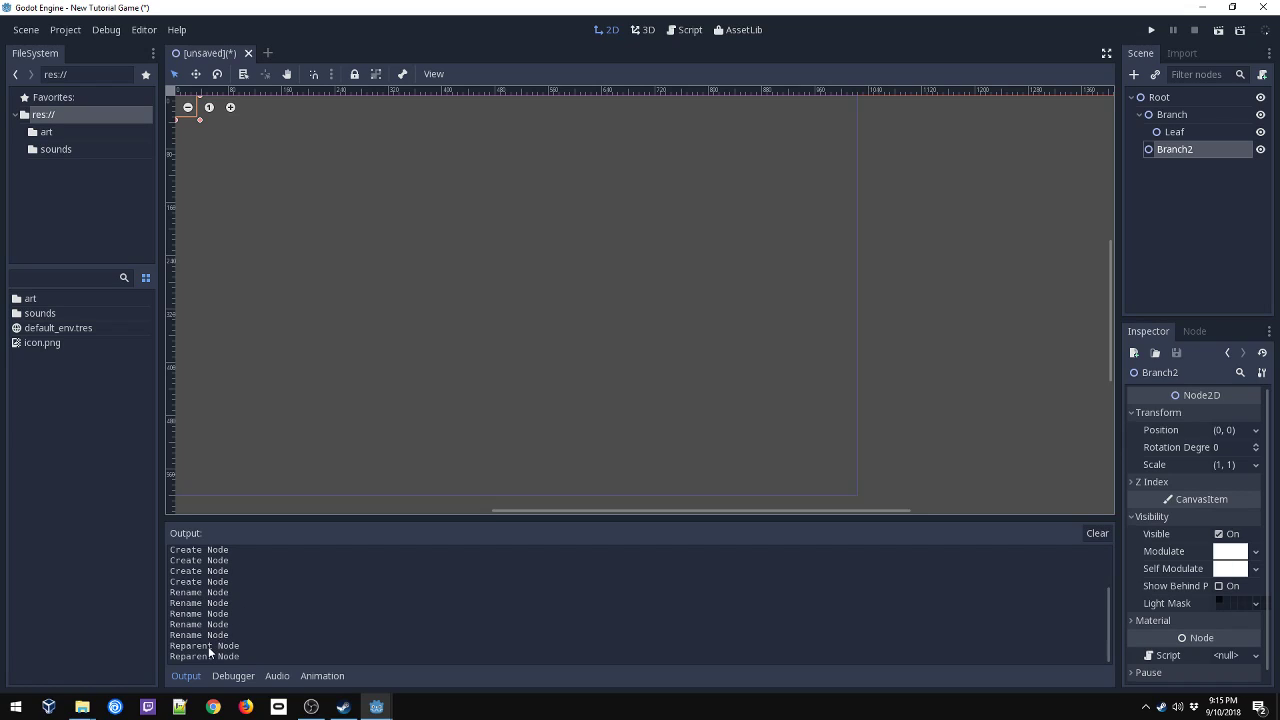
{"action": "left_click", "coordinate": [234, 677]}
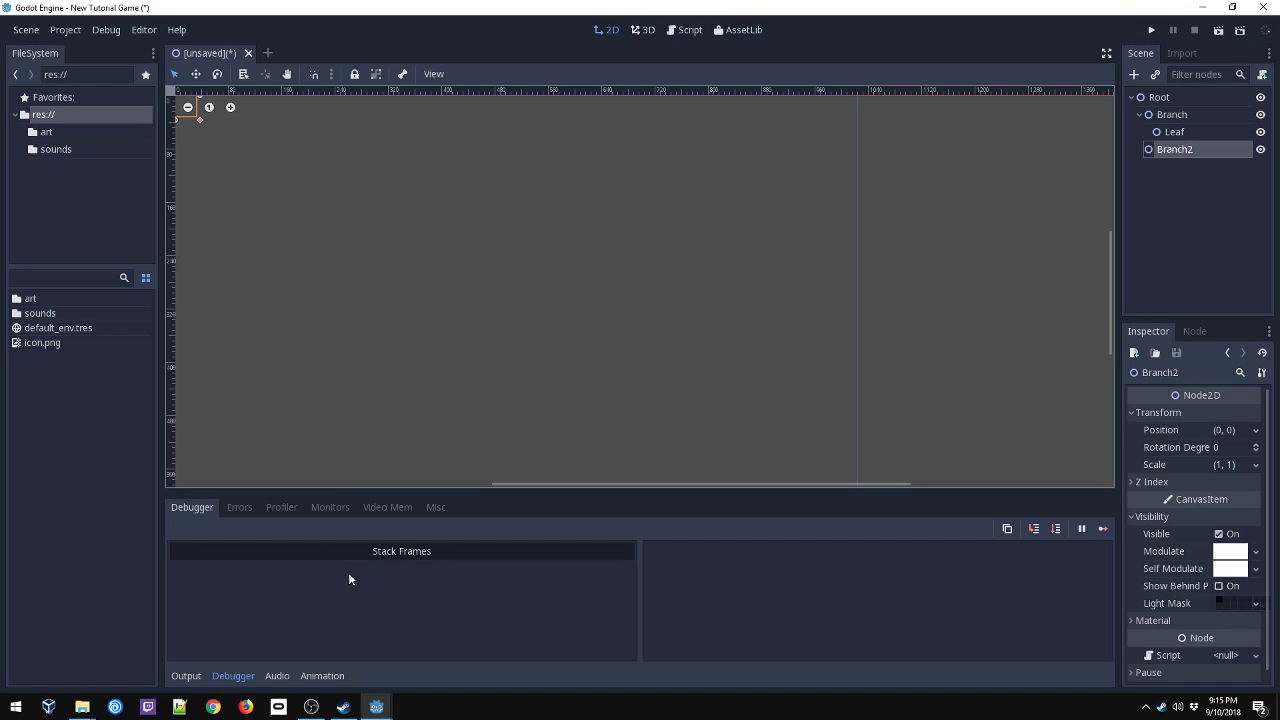
{"action": "left_click", "coordinate": [277, 677]}
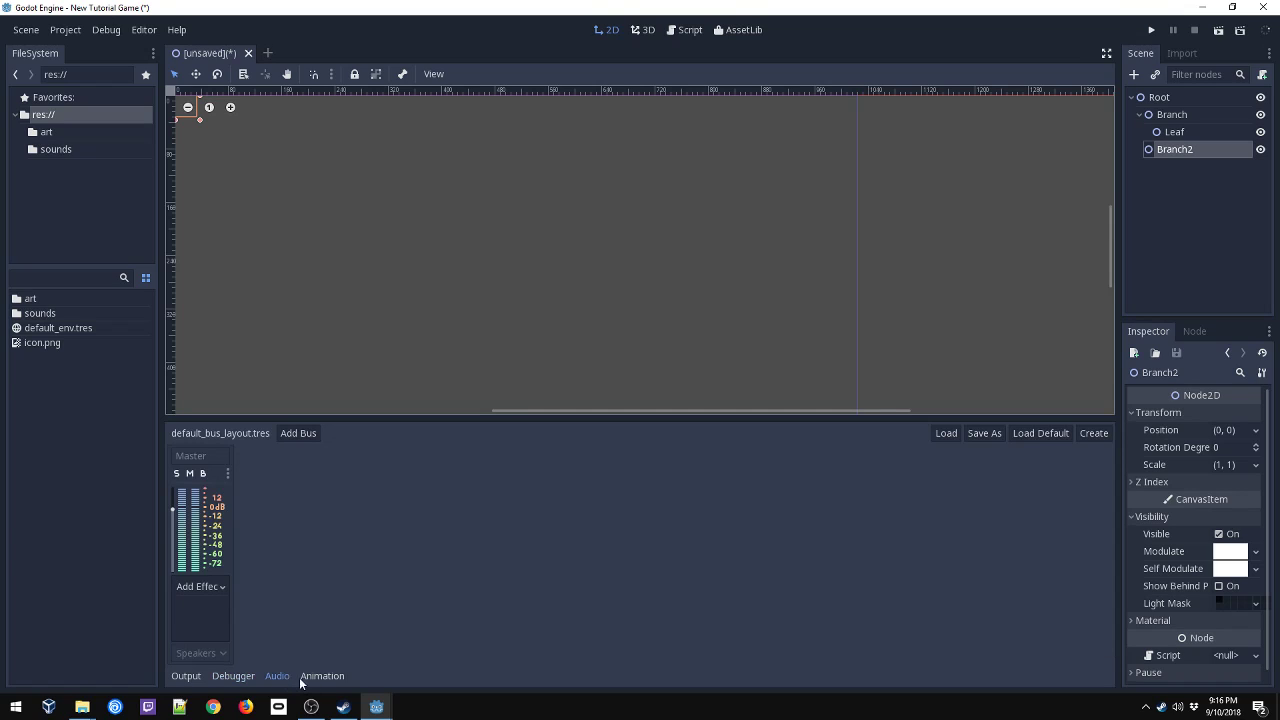
{"action": "left_click", "coordinate": [322, 677]}
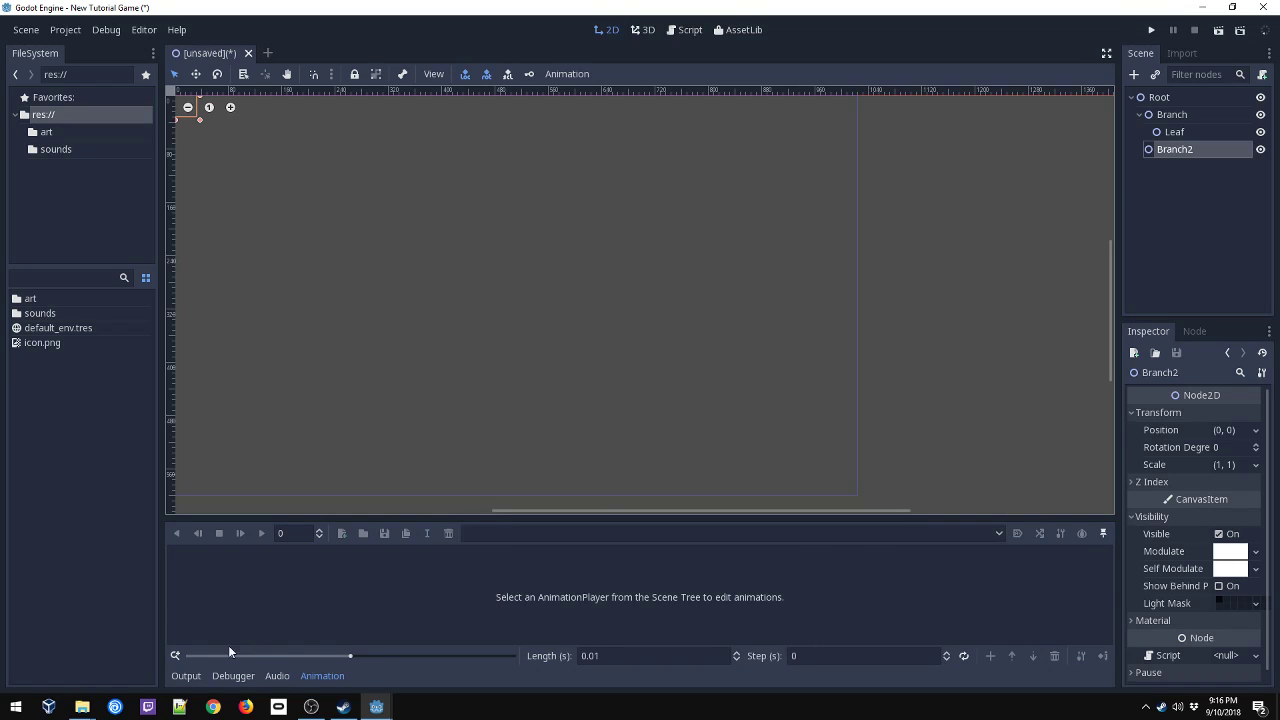
{"action": "left_click", "coordinate": [188, 677]}
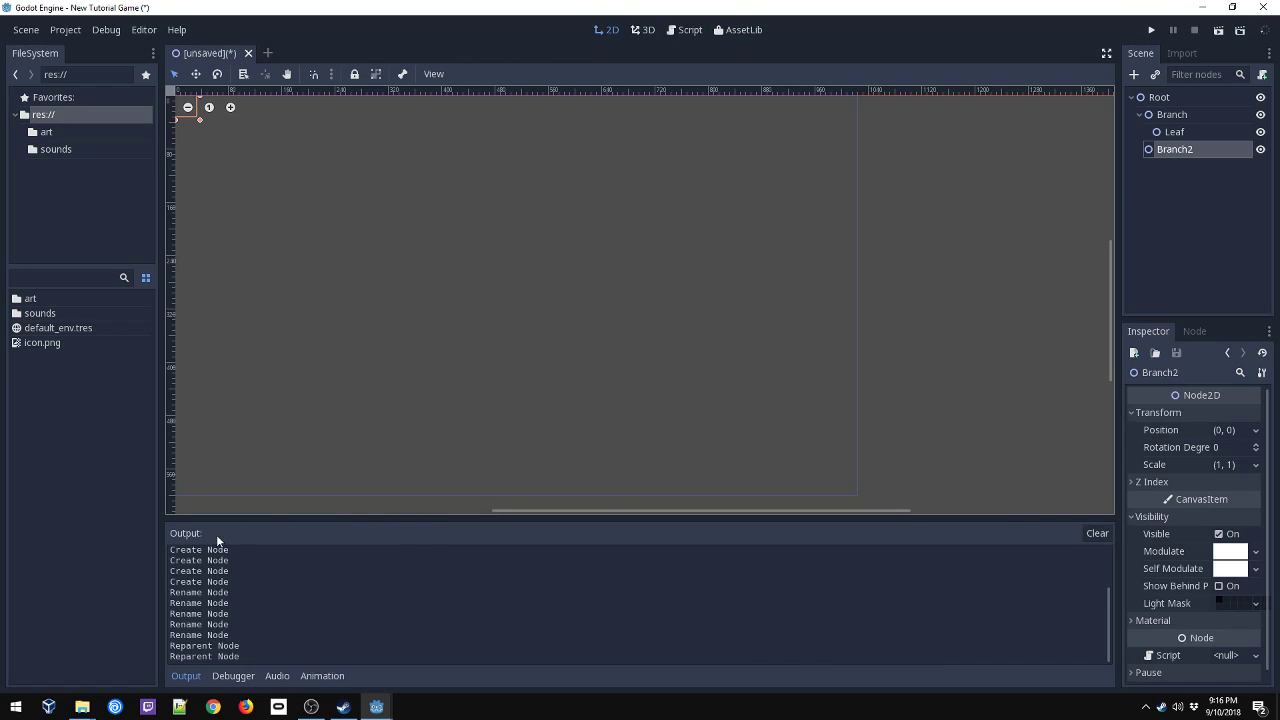
{"action": "left_click", "coordinate": [183, 679]}
{"action": "left_click", "coordinate": [196, 680]}
{"action": "left_click", "coordinate": [189, 679]}
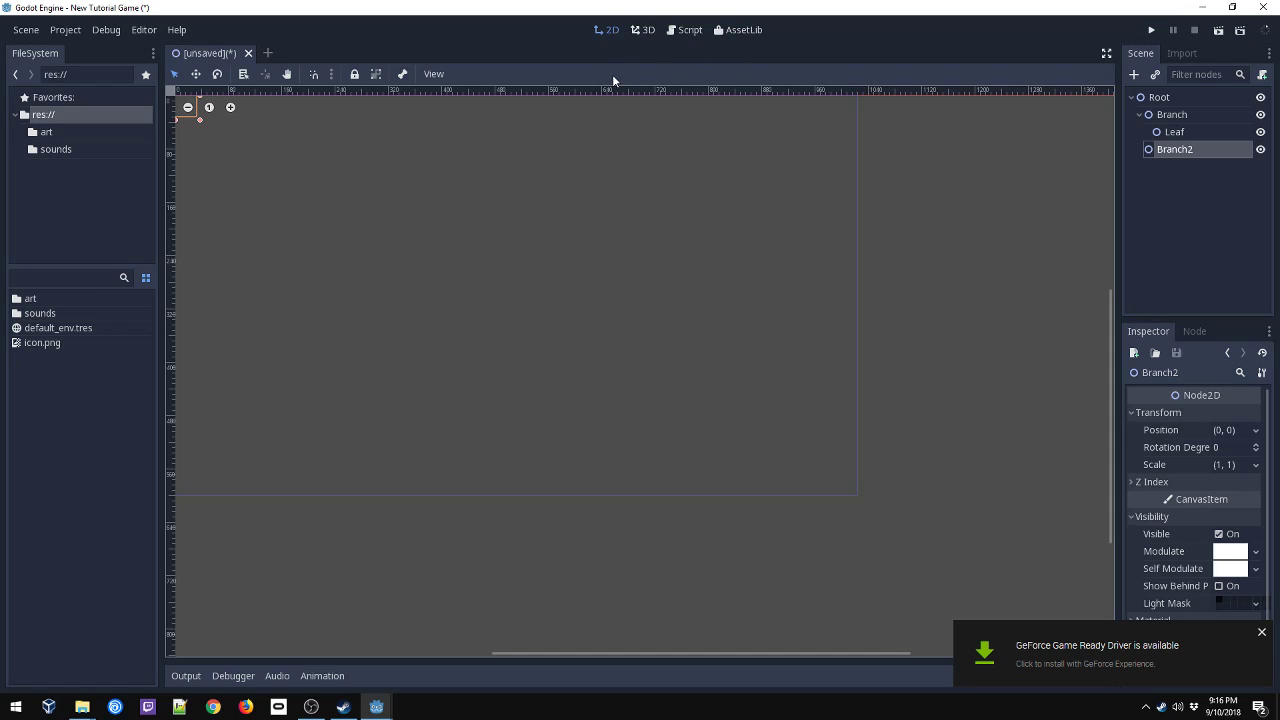
Tour the 3D, Script, 2D and AssetLib workspaces, and return to the 2D workspace.
{"action": "left_click", "coordinate": [648, 31]}
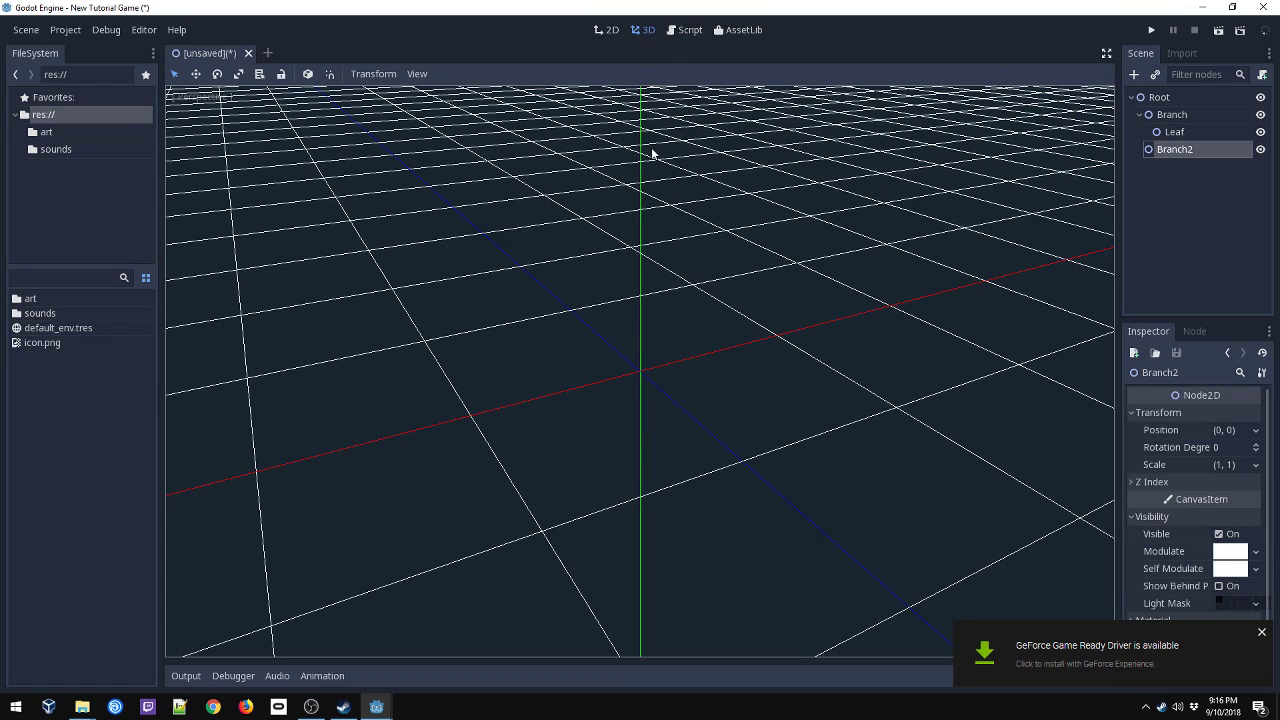
{"action": "left_click", "coordinate": [683, 32]}
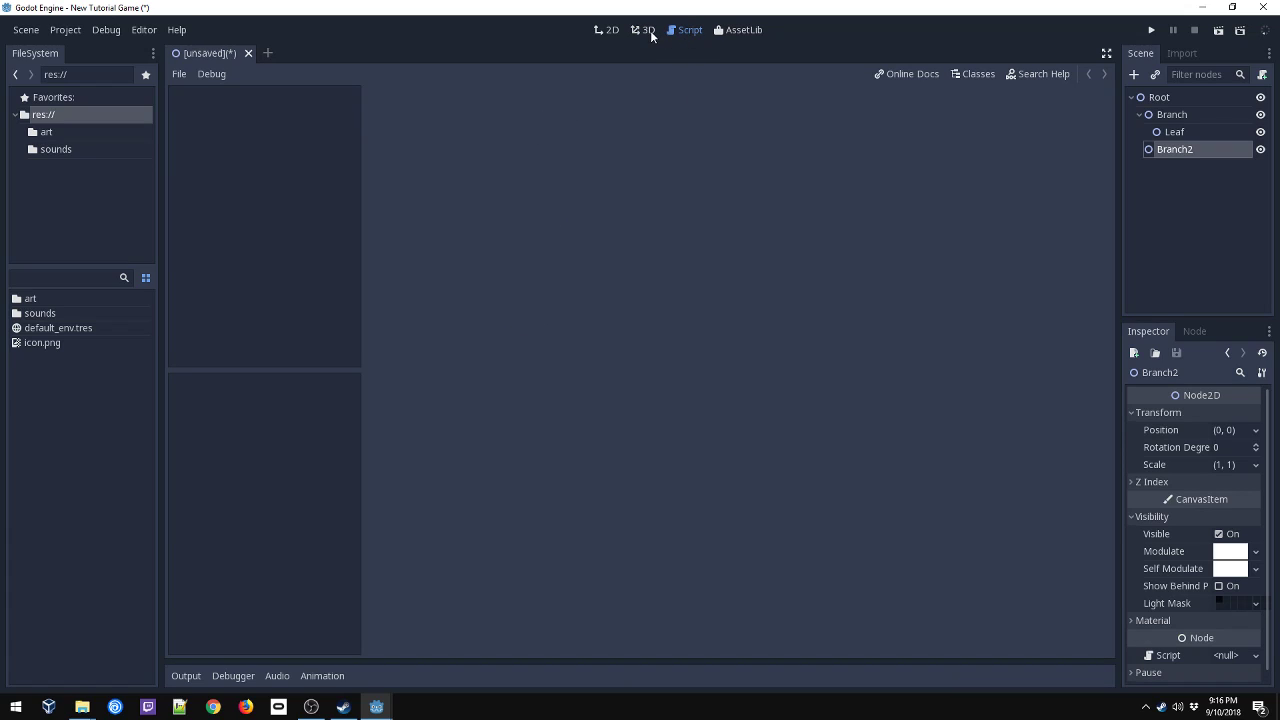
{"action": "left_click", "coordinate": [645, 30]}
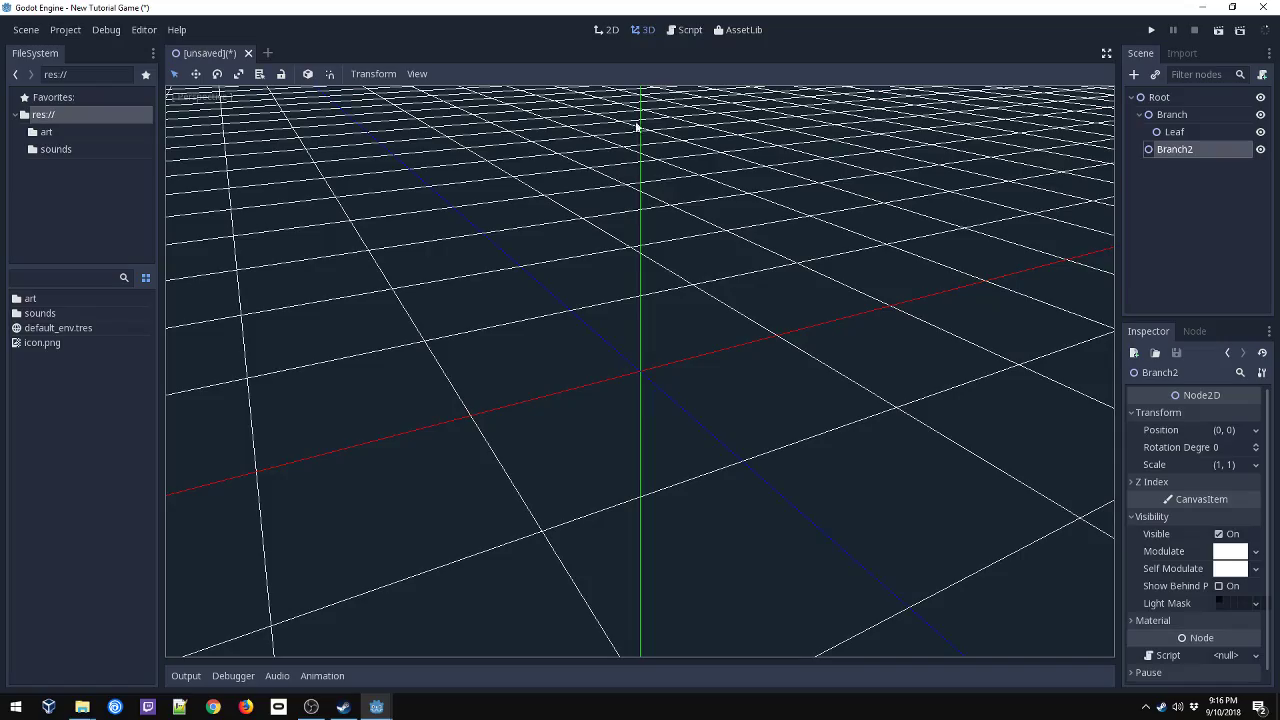
{"action": "middle_click_drag", "start_coordinate": [608, 288], "coordinate": [609, 251]}
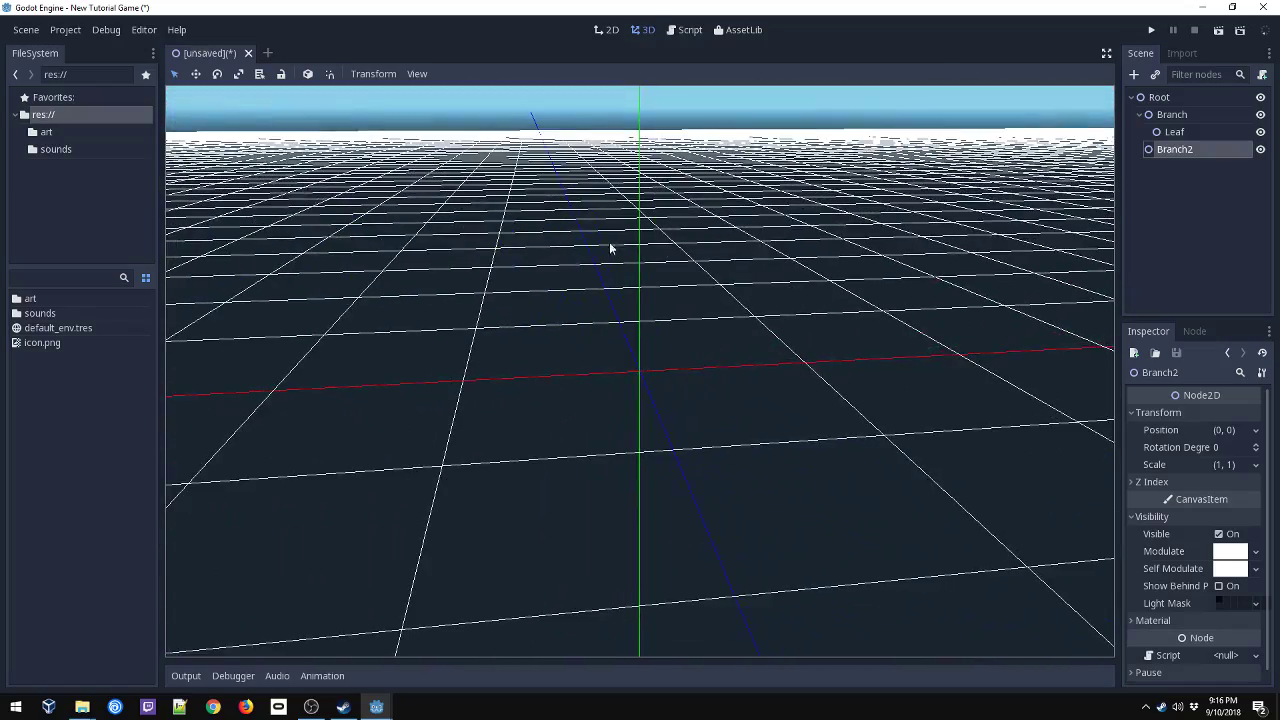
{"action": "left_click", "coordinate": [607, 30]}
{"action": "middle_click_drag", "start_coordinate": [440, 211], "coordinate": [604, 272]}
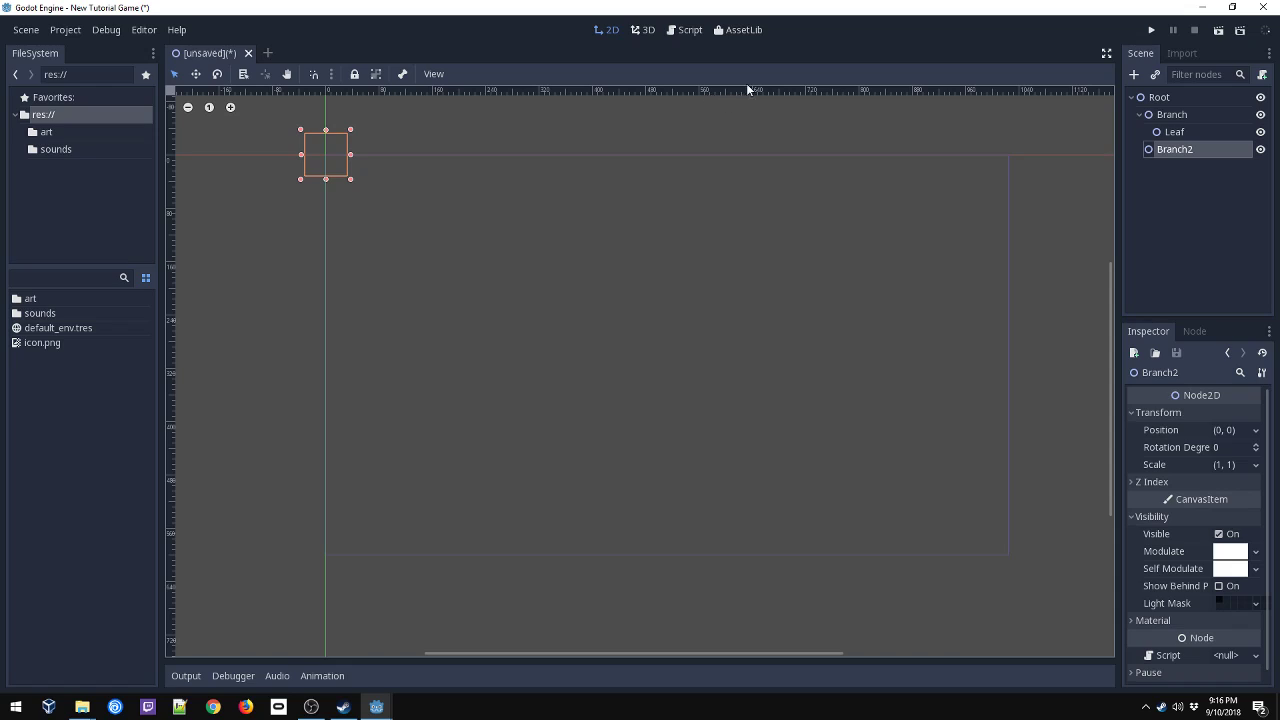
{"action": "left_click", "coordinate": [748, 32]}
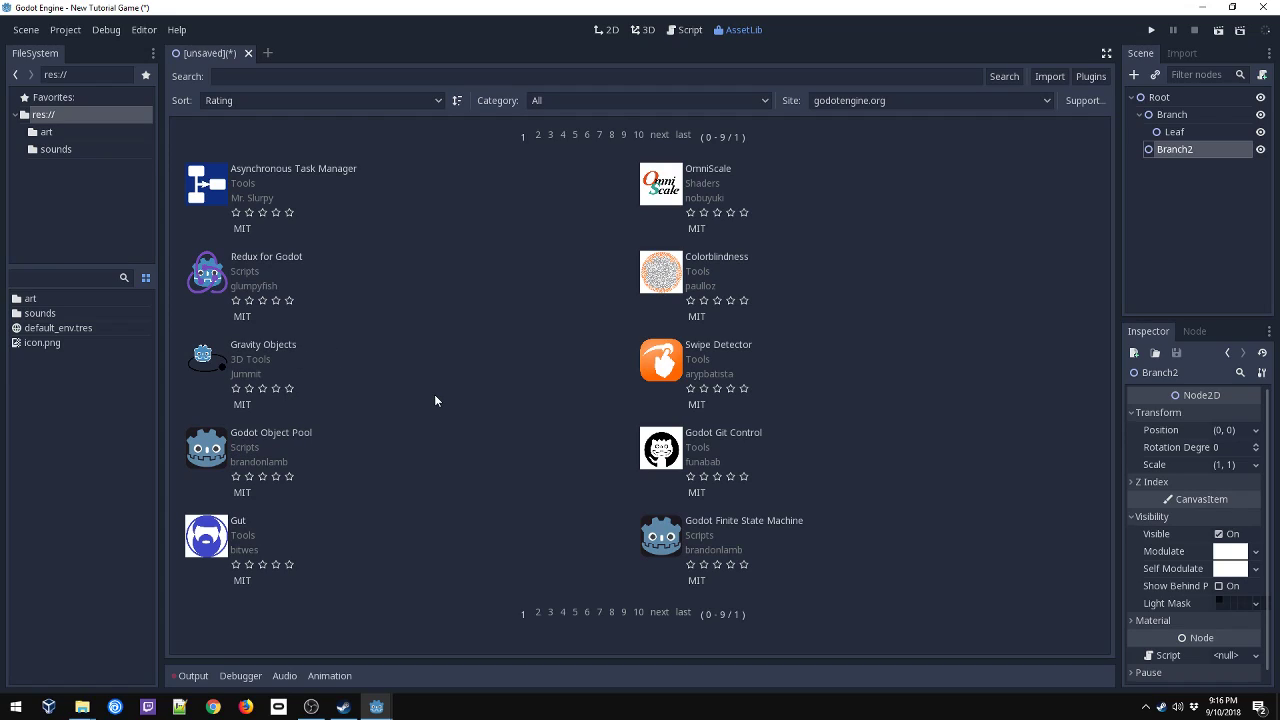
{"action": "left_click", "coordinate": [607, 31]}
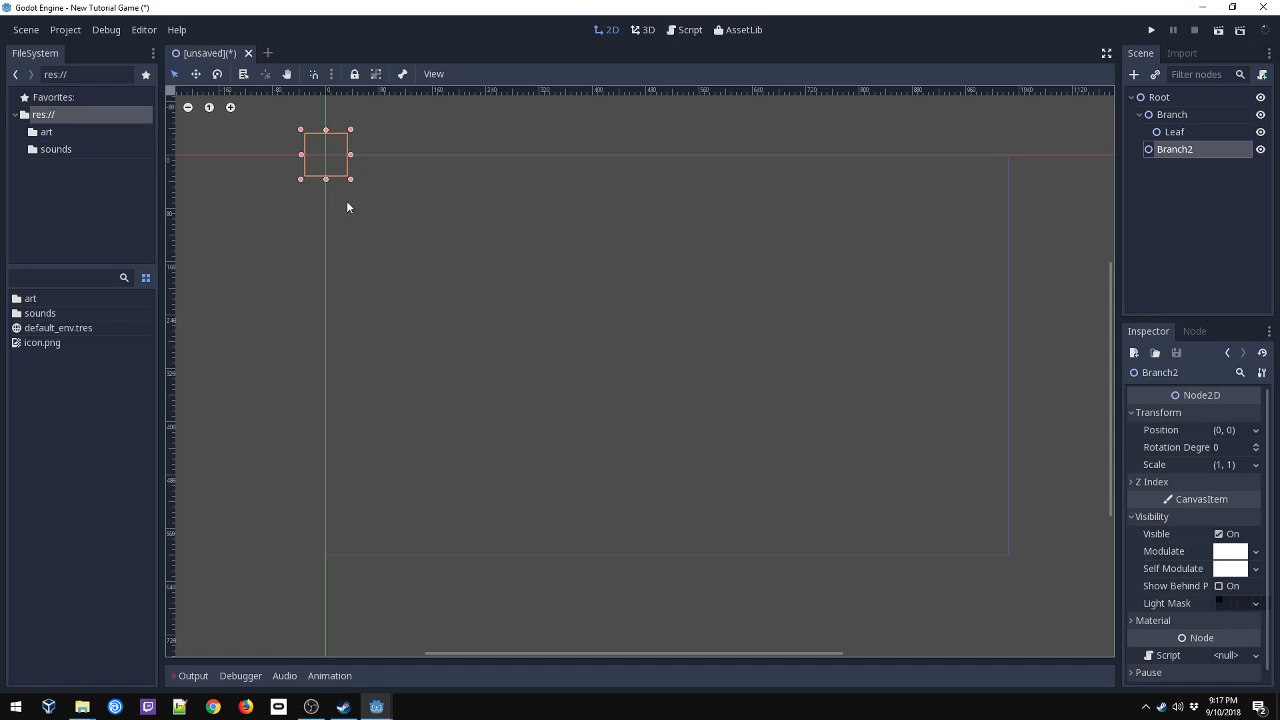
Save the scene as Root.tscn in res:// and test-run it, closing the game window.
{"action": "left_click", "coordinate": [1152, 30]}
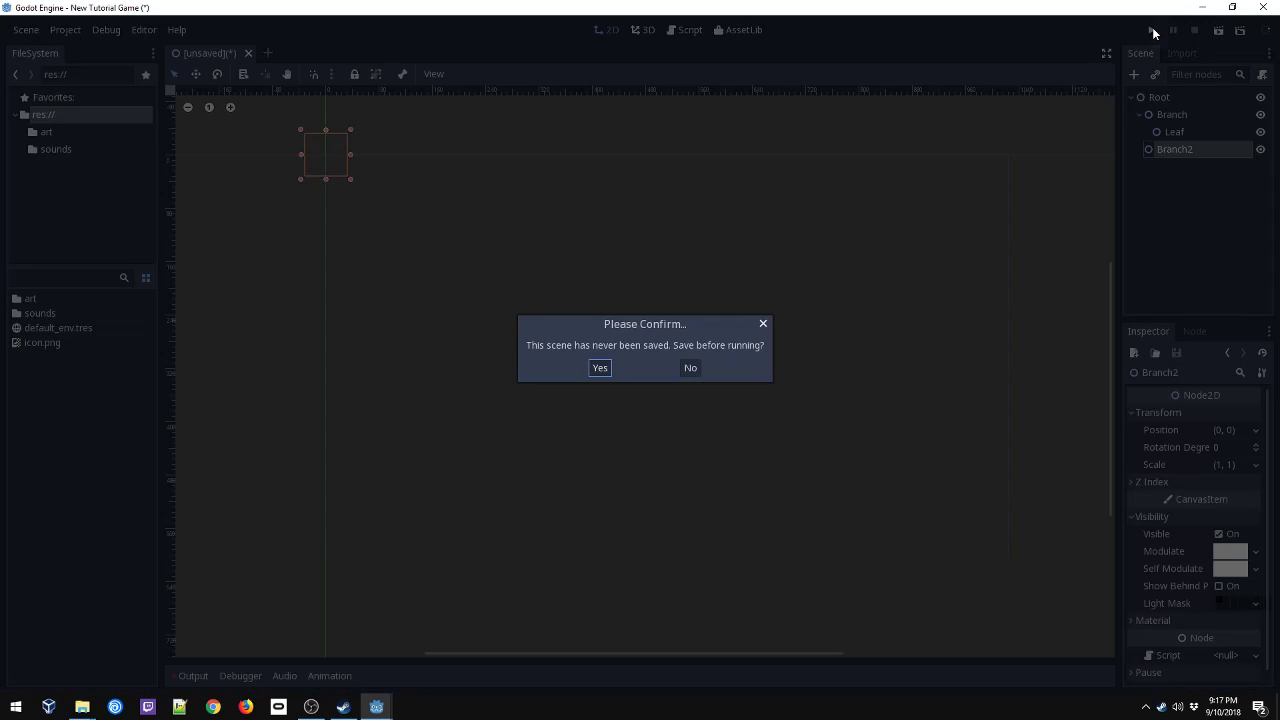
{"action": "left_click", "coordinate": [599, 369]}
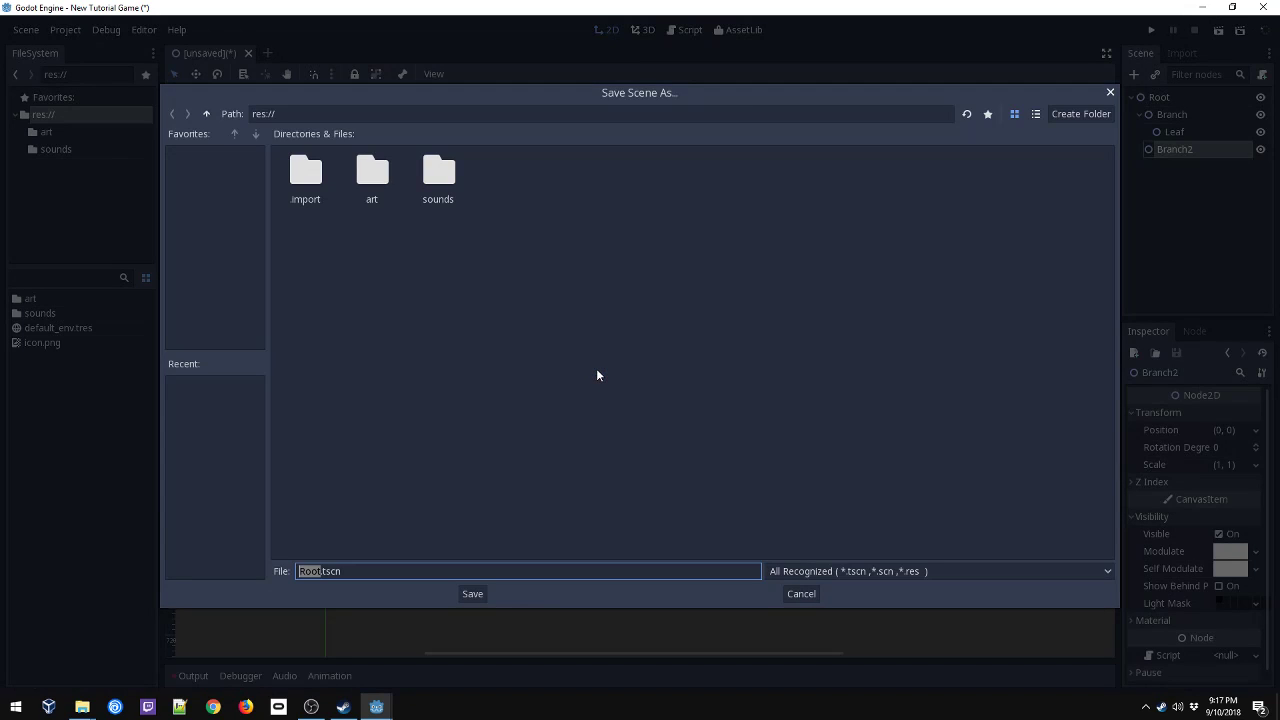
{"action": "left_click", "coordinate": [472, 594]}
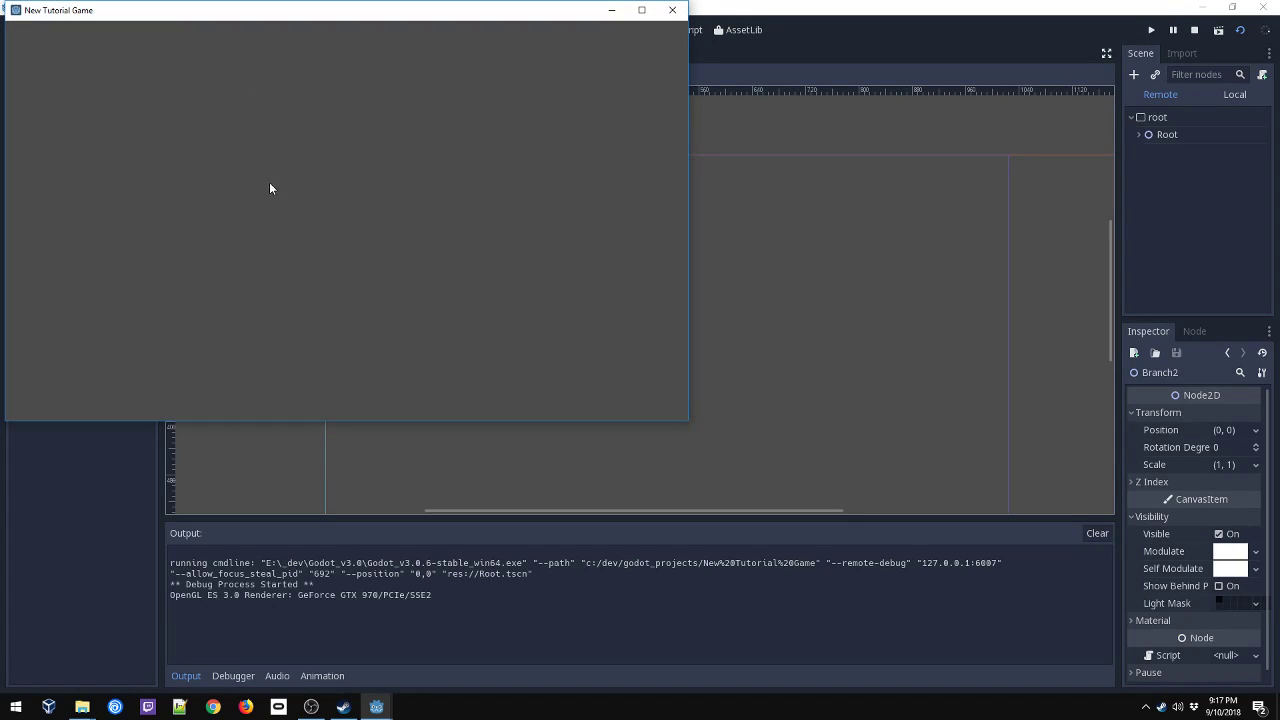
{"action": "left_click_drag", "start_coordinate": [362, 12], "coordinate": [458, 78]}
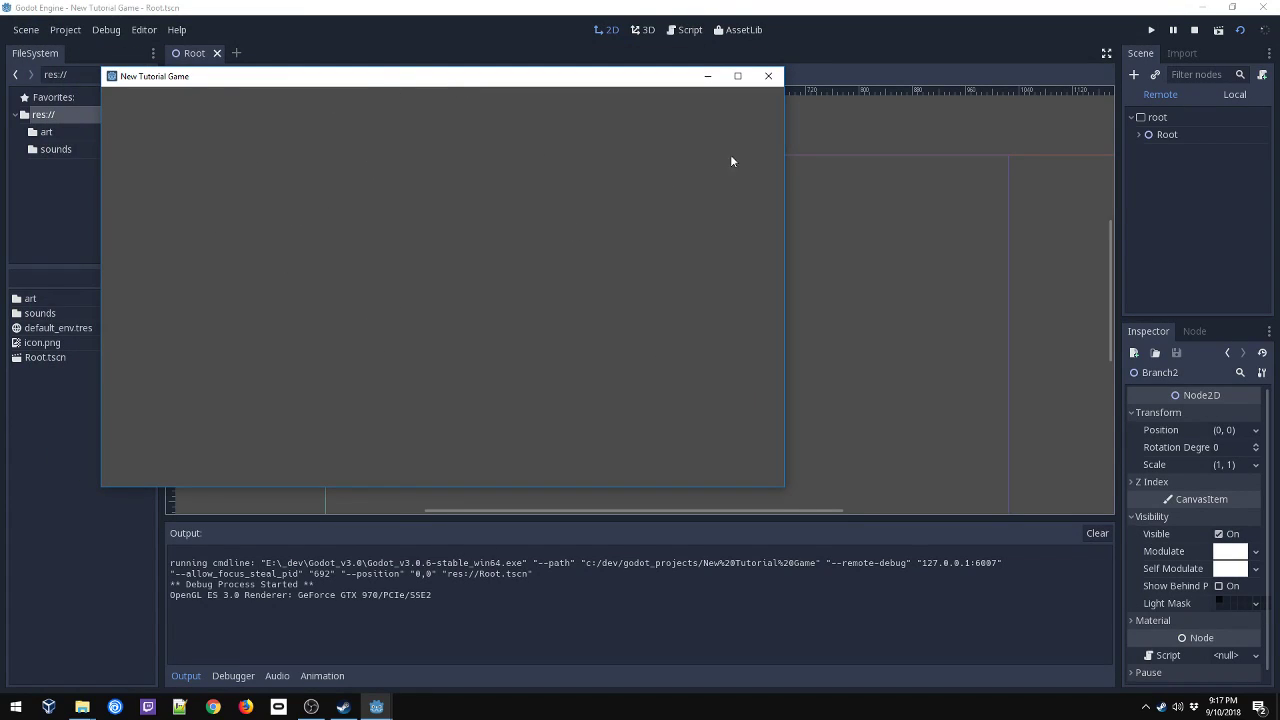
{"action": "left_click", "coordinate": [768, 77]}
Run the project with Root.tscn set as its main scene.
{"action": "left_click", "coordinate": [1156, 32]}
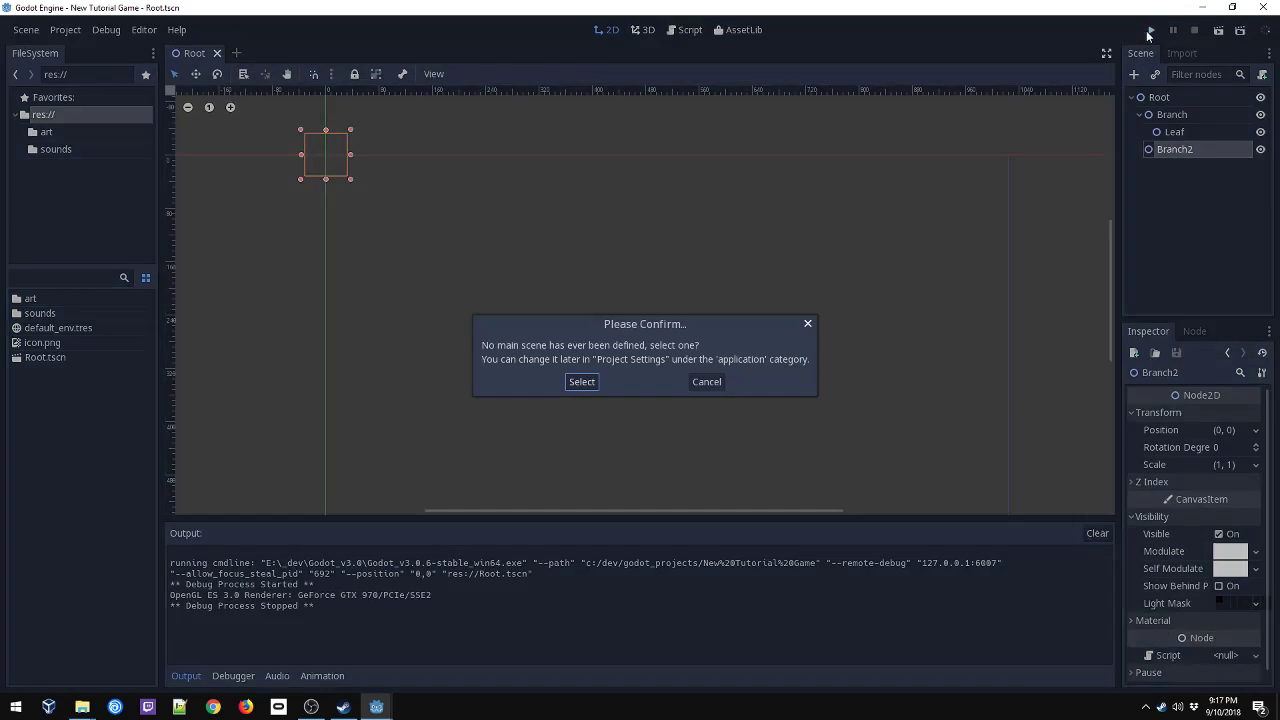
{"action": "left_click", "coordinate": [584, 384]}
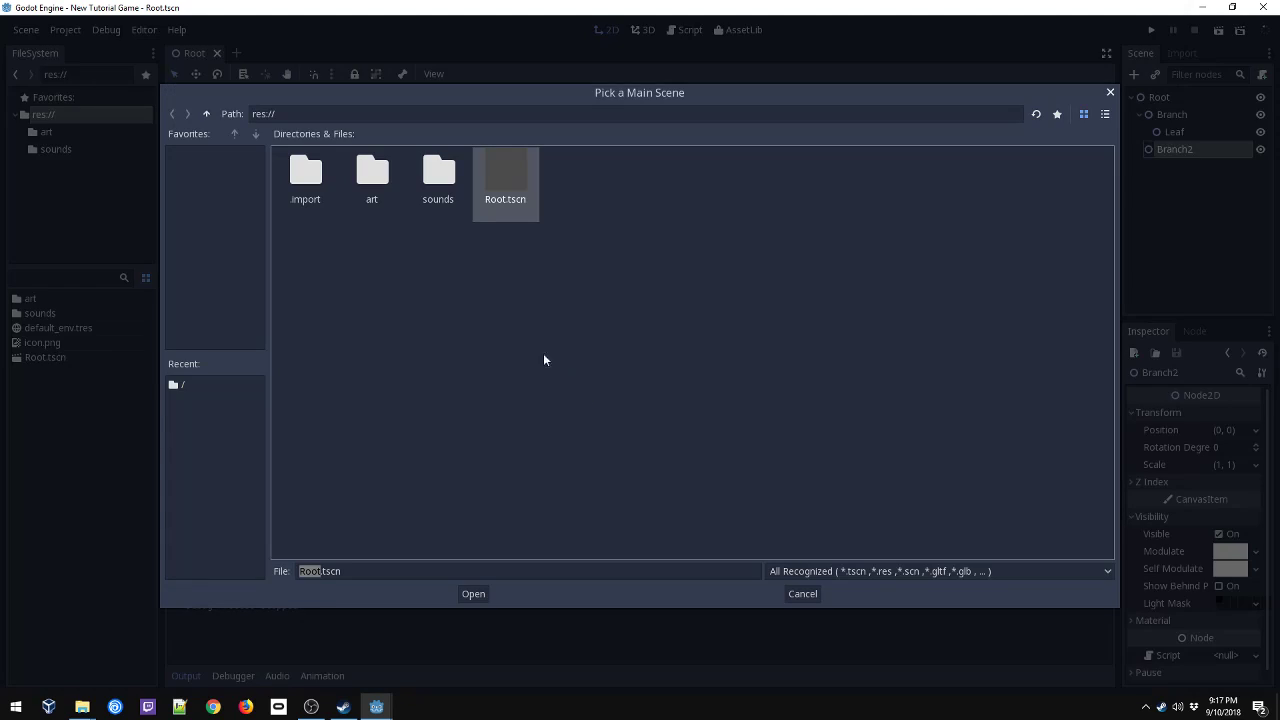
{"action": "double_click", "coordinate": [531, 177]}
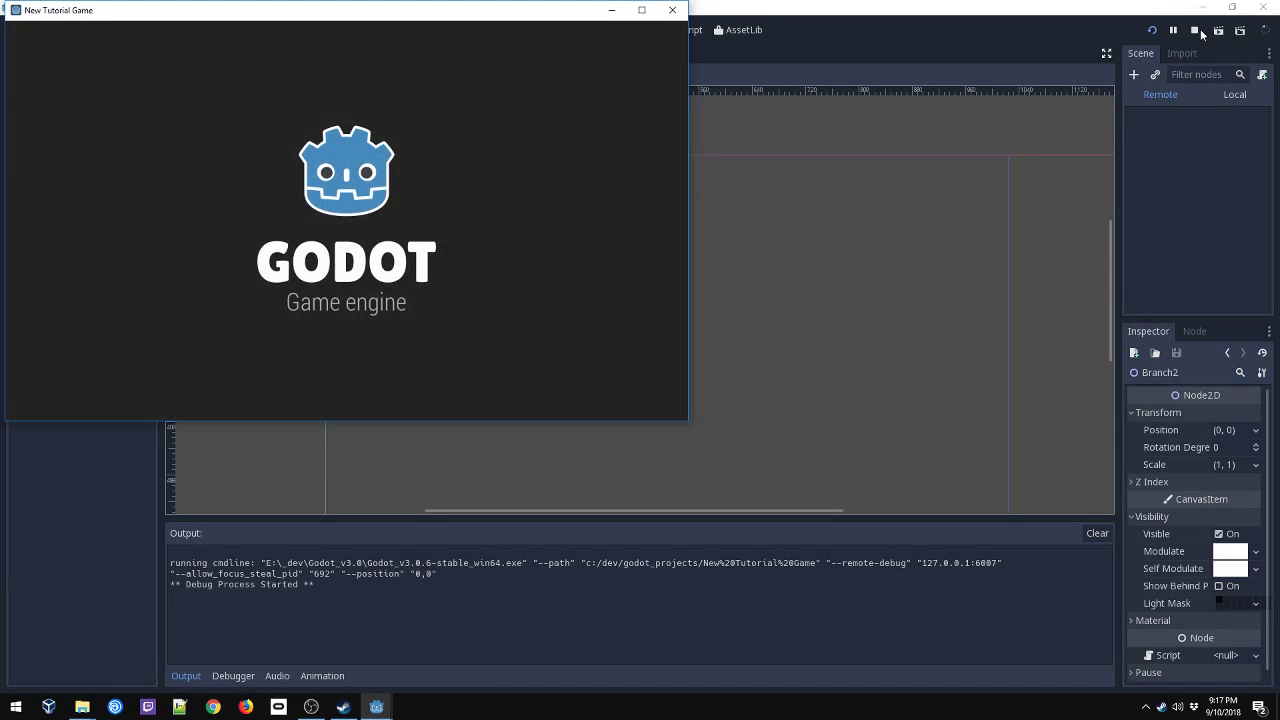
Pause the running game, bring its window back to the front, and stop the game.
{"action": "left_click", "coordinate": [1175, 34]}
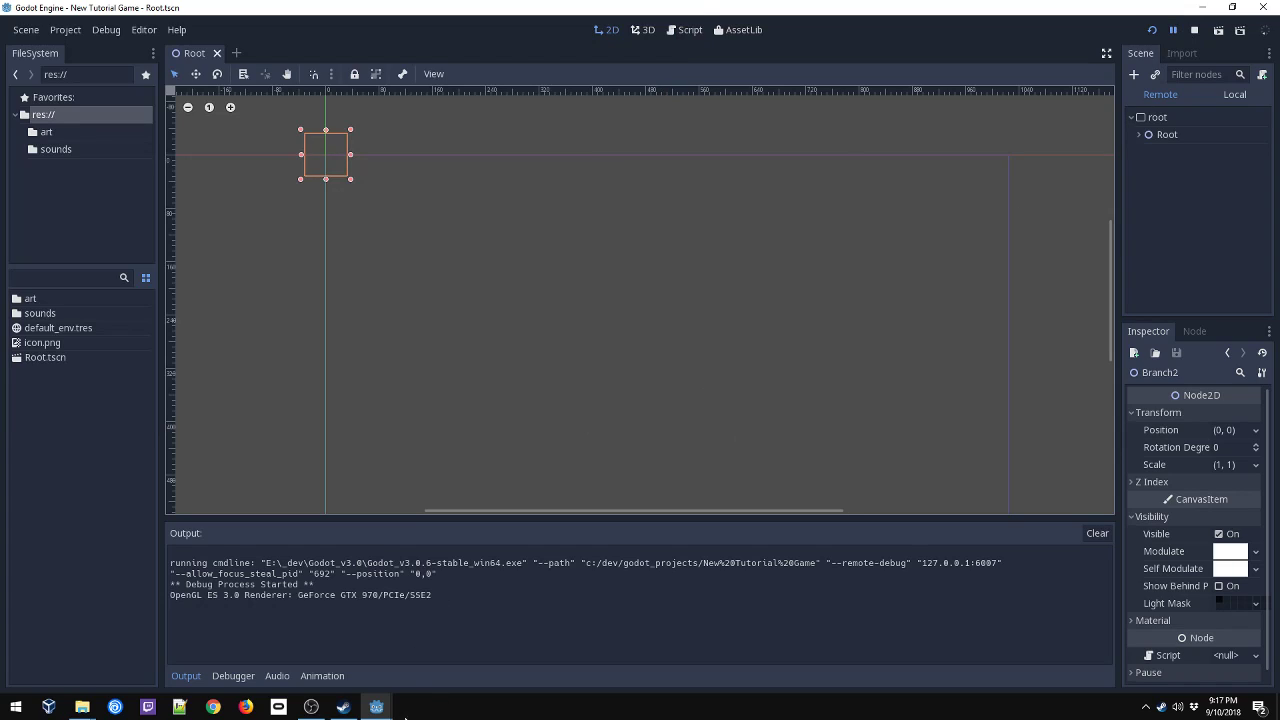
{"action": "mouse_move", "coordinate": [376, 707]}
{"action": "left_click", "coordinate": [525, 640]}
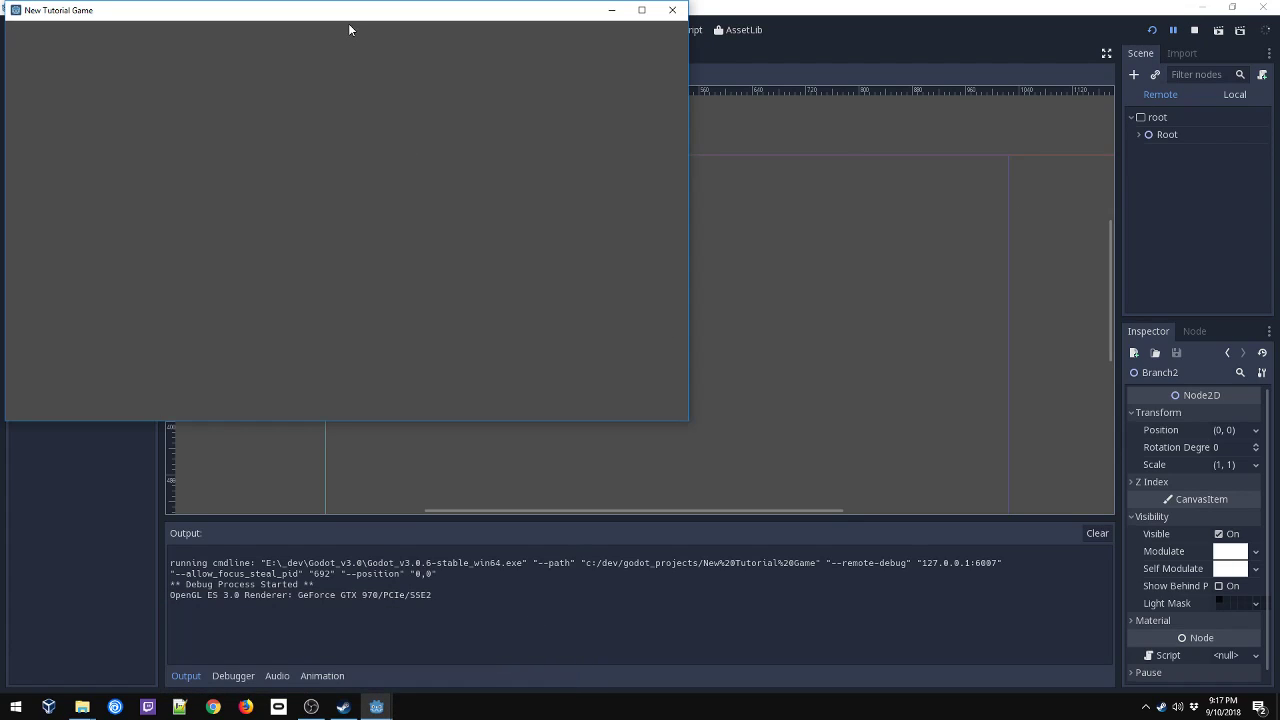
{"action": "left_click_drag", "start_coordinate": [530, 11], "coordinate": [589, 58]}
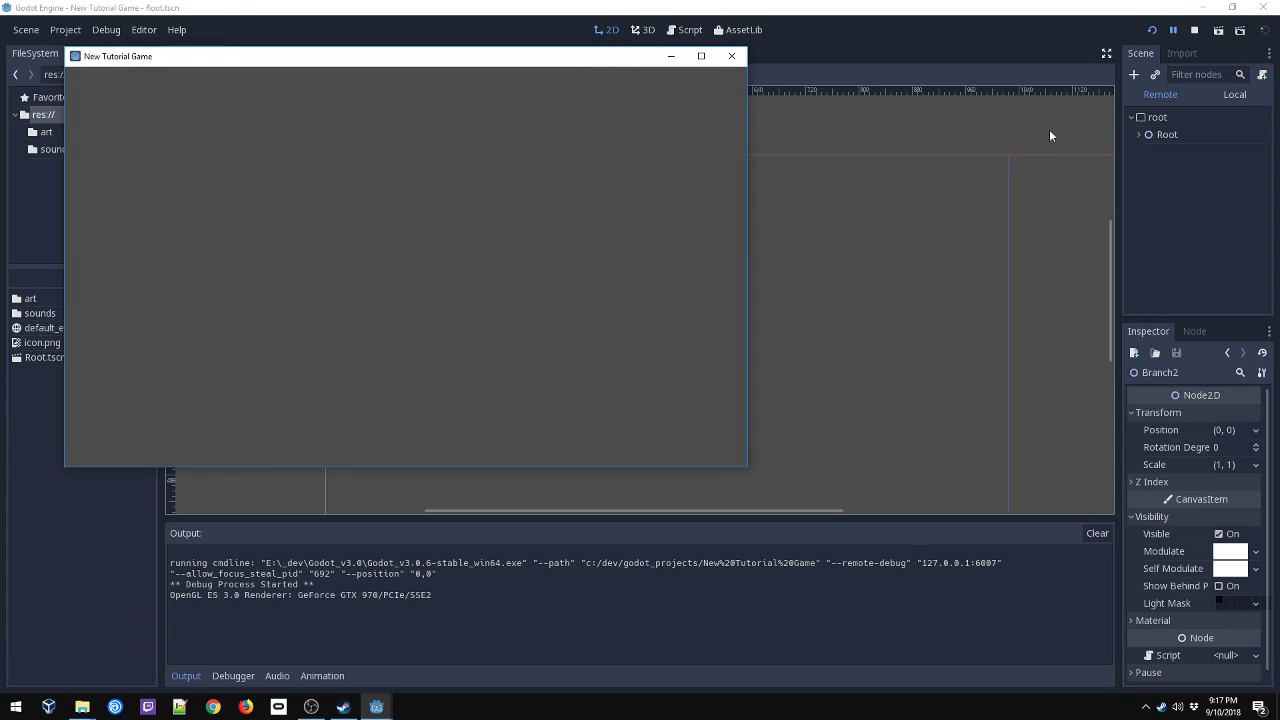
{"action": "left_click", "coordinate": [1195, 32]}
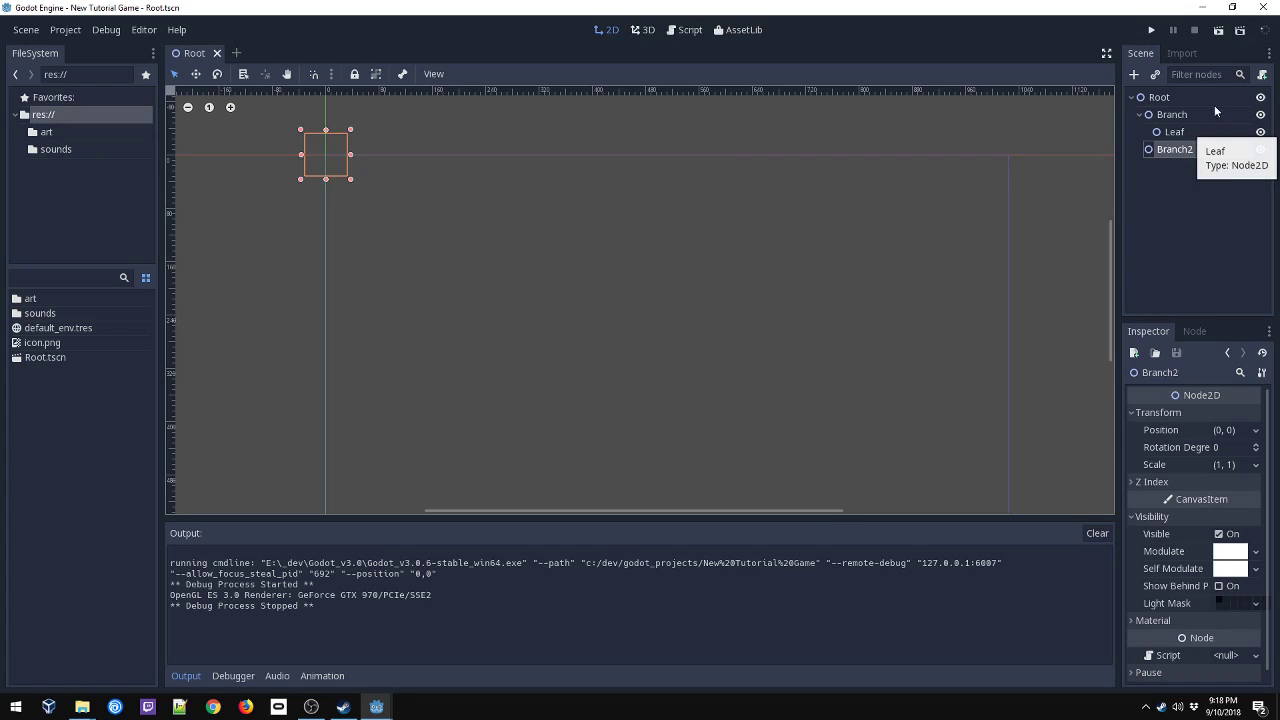
View the list of scenes available for quick running and dismiss it without running one.
{"action": "left_click", "coordinate": [1241, 31]}
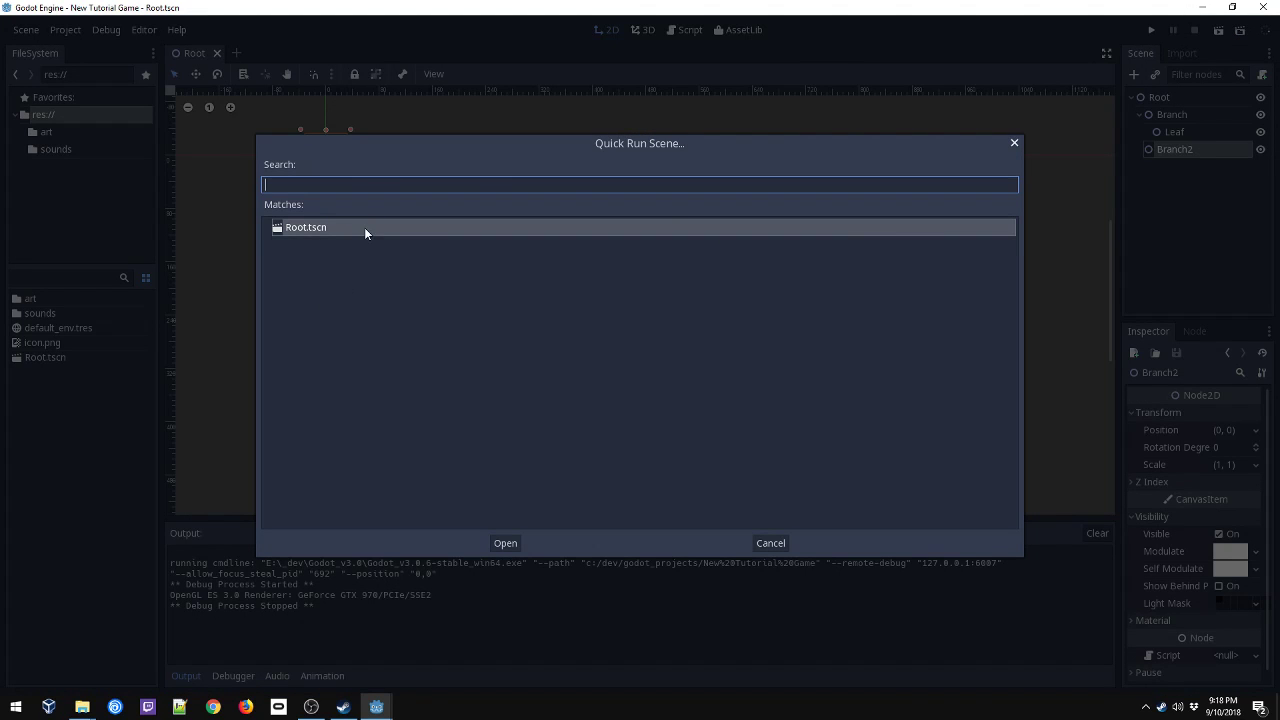
{"action": "left_click", "coordinate": [769, 543]}
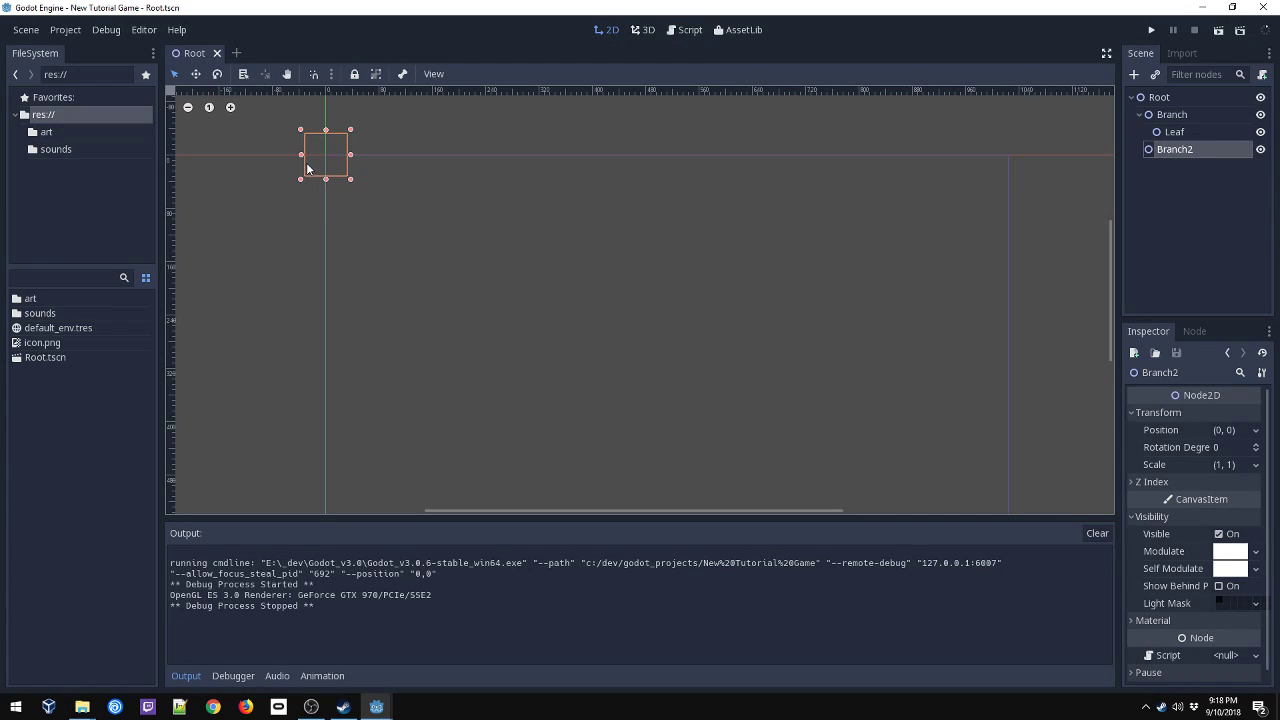
{"action": "left_click", "coordinate": [30, 31]}
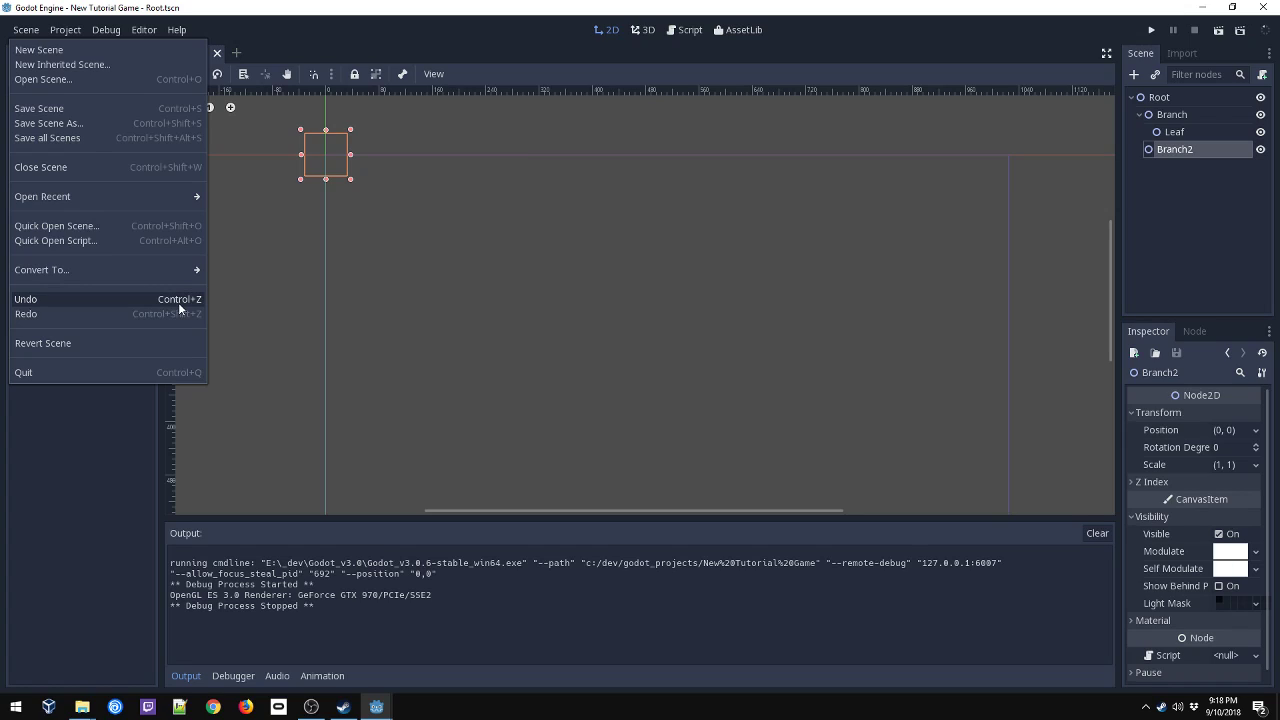
{"action": "left_click", "coordinate": [442, 164]}
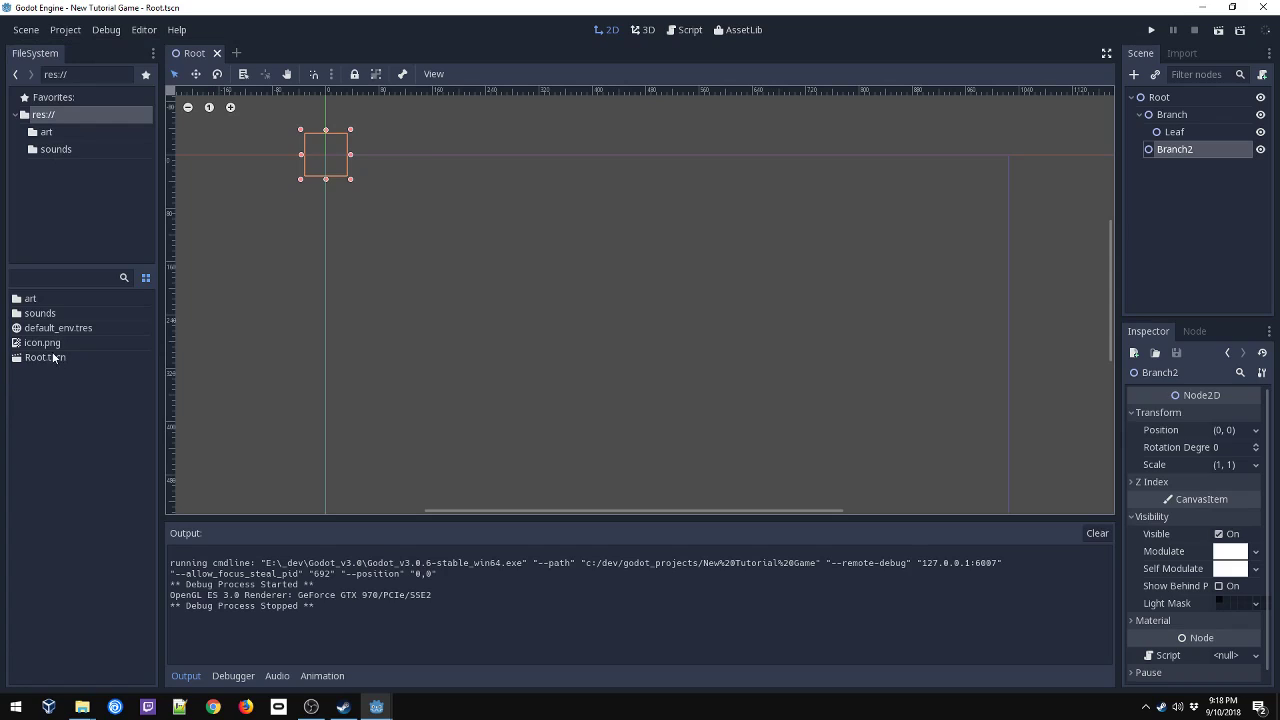
Add icon.png to the 2D scene as a sprite under Branch2, reposition it, and undo the repositioning.
{"action": "left_click_drag", "start_coordinate": [40, 343], "coordinate": [625, 270]}
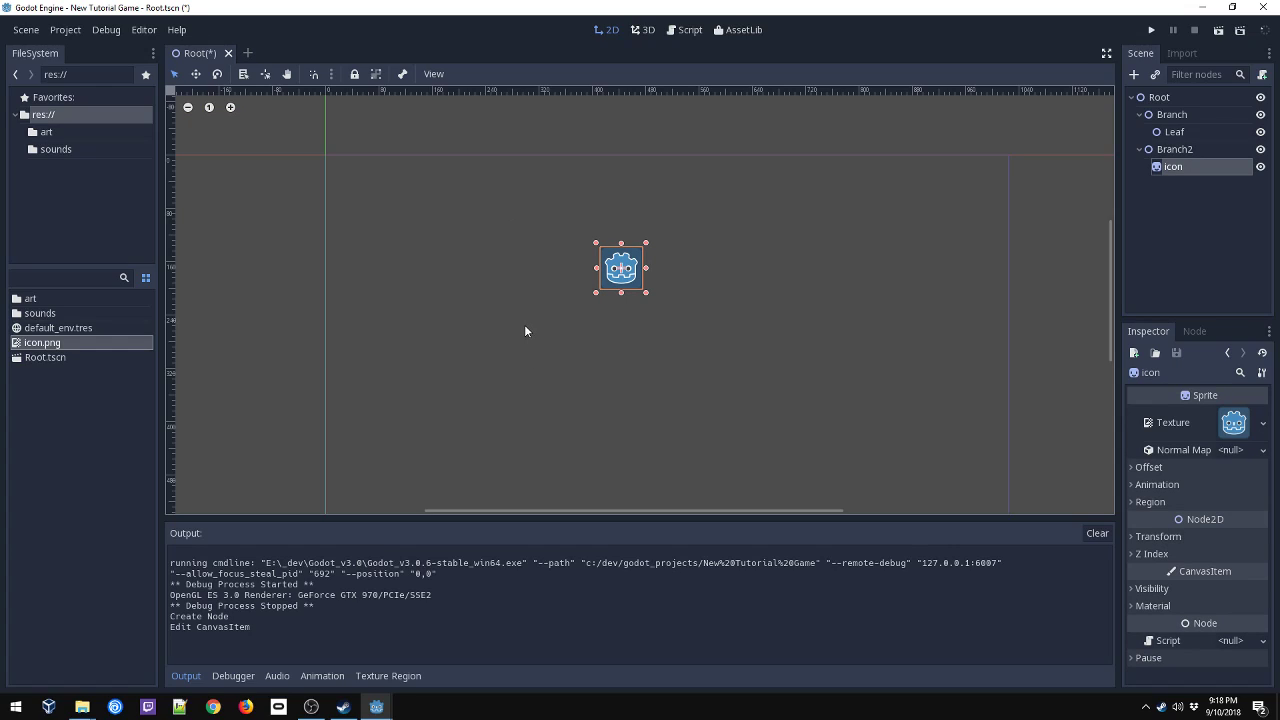
{"action": "key", "text": "ctrl+z"}
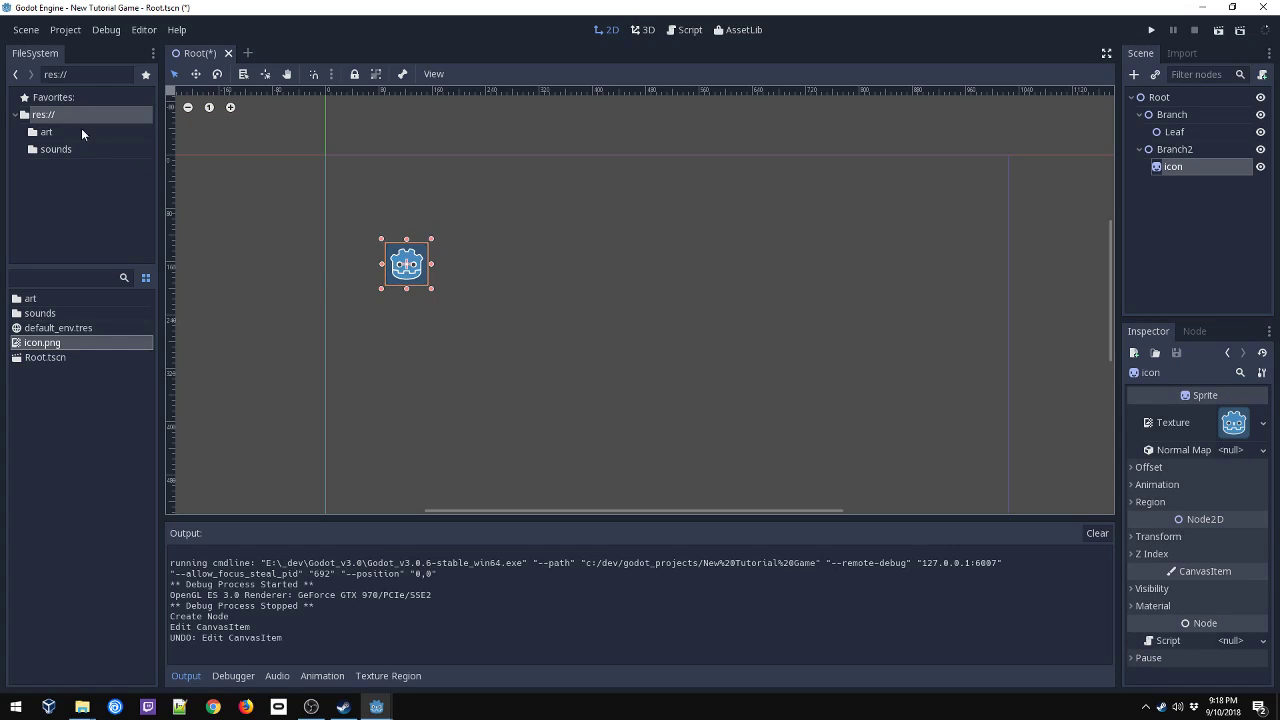
Open the Project Settings, browse the general setting categories, and examine the application's Run settings.
{"action": "left_click", "coordinate": [28, 31]}
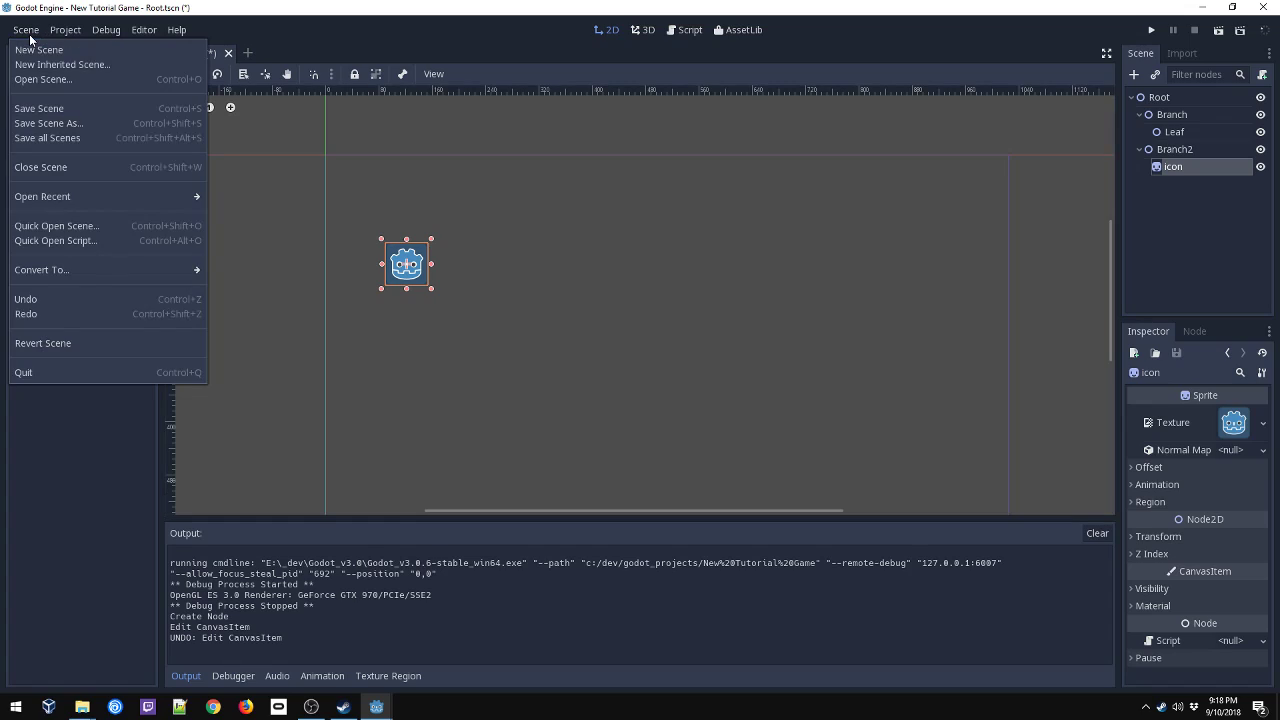
{"action": "left_click", "coordinate": [66, 31]}
{"action": "left_click", "coordinate": [66, 31]}
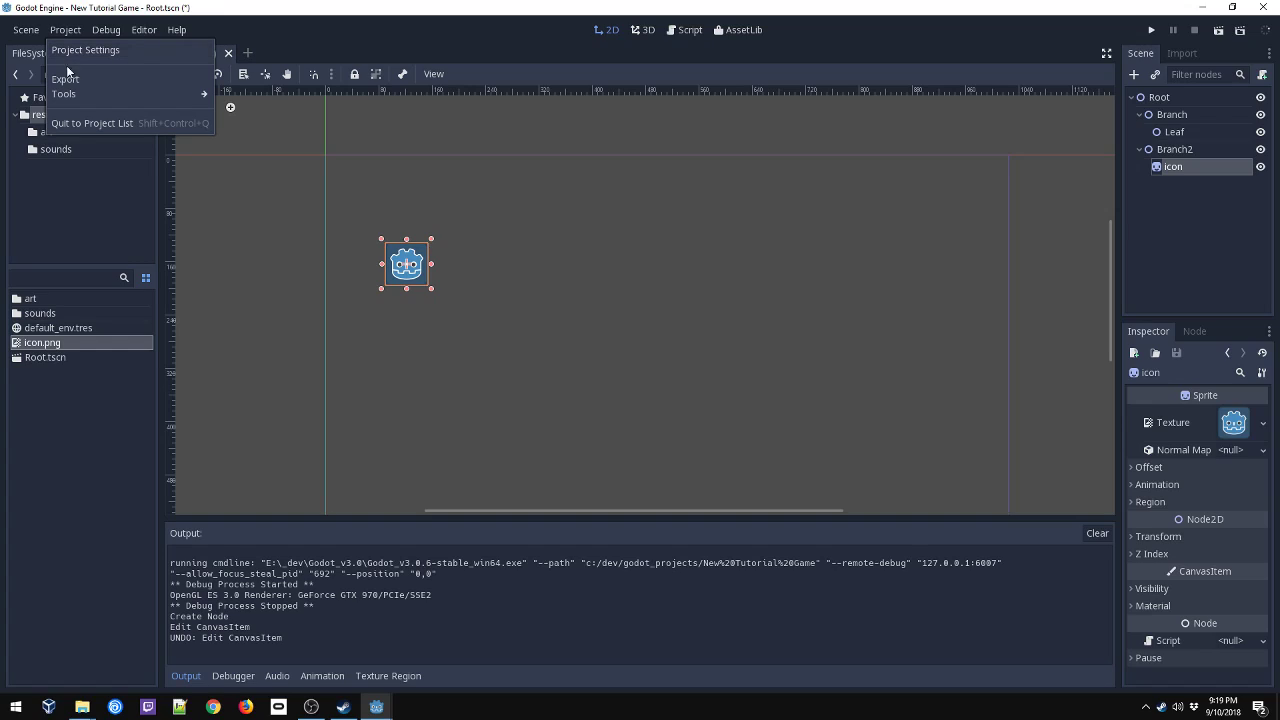
{"action": "mouse_move", "coordinate": [99, 90]}
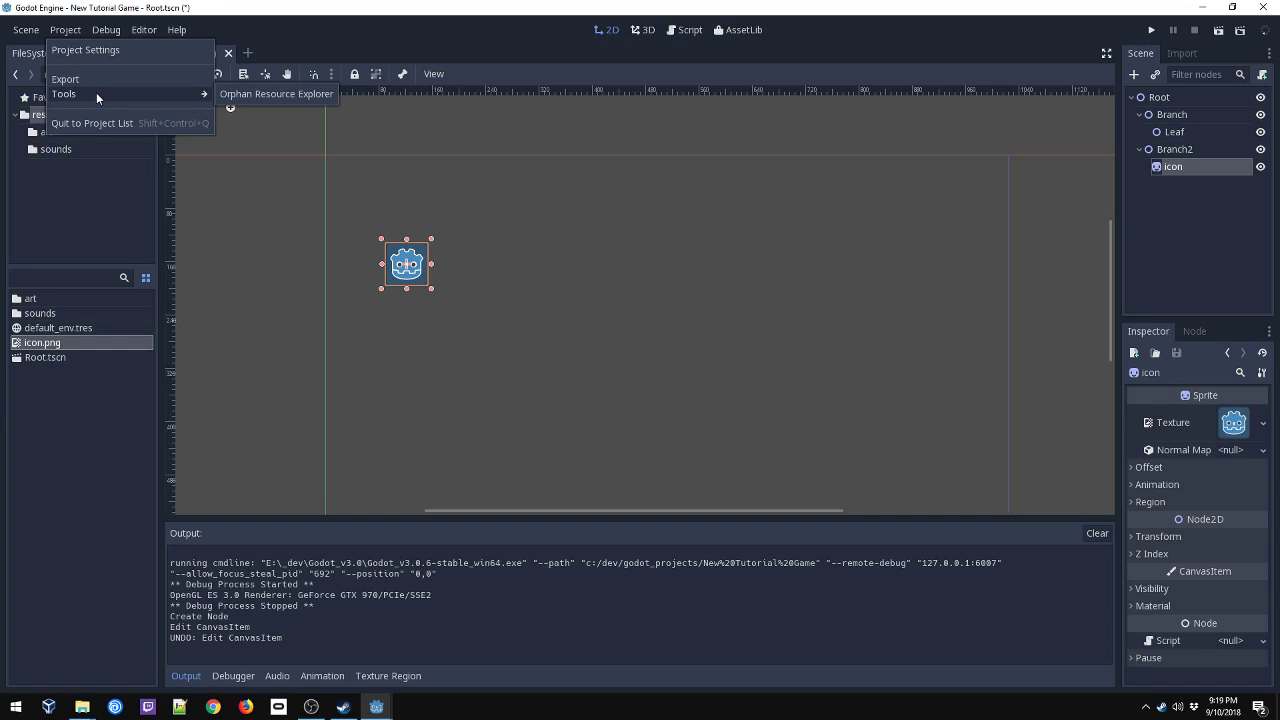
{"action": "left_click", "coordinate": [74, 52]}
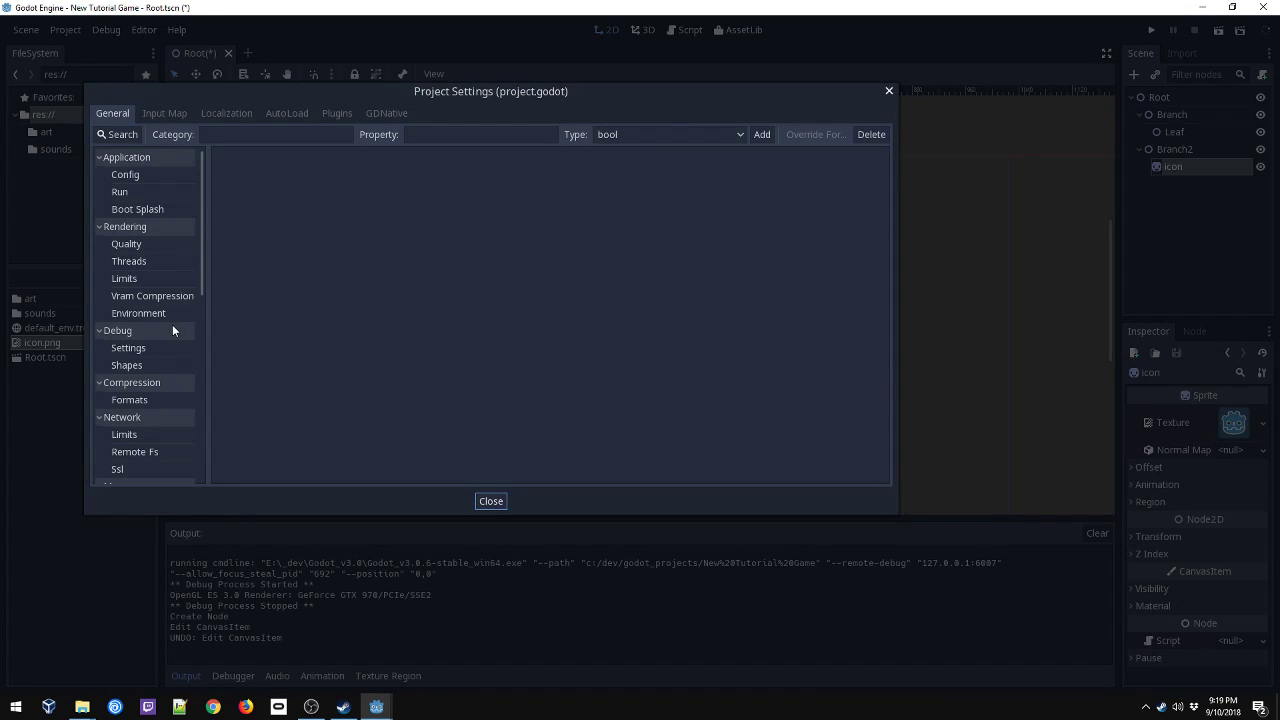
{"action": "scroll", "coordinate": [172, 331], "scroll_direction": "down", "scroll_amount": 1}
{"action": "scroll", "coordinate": [172, 324], "scroll_direction": "down", "scroll_amount": 7}
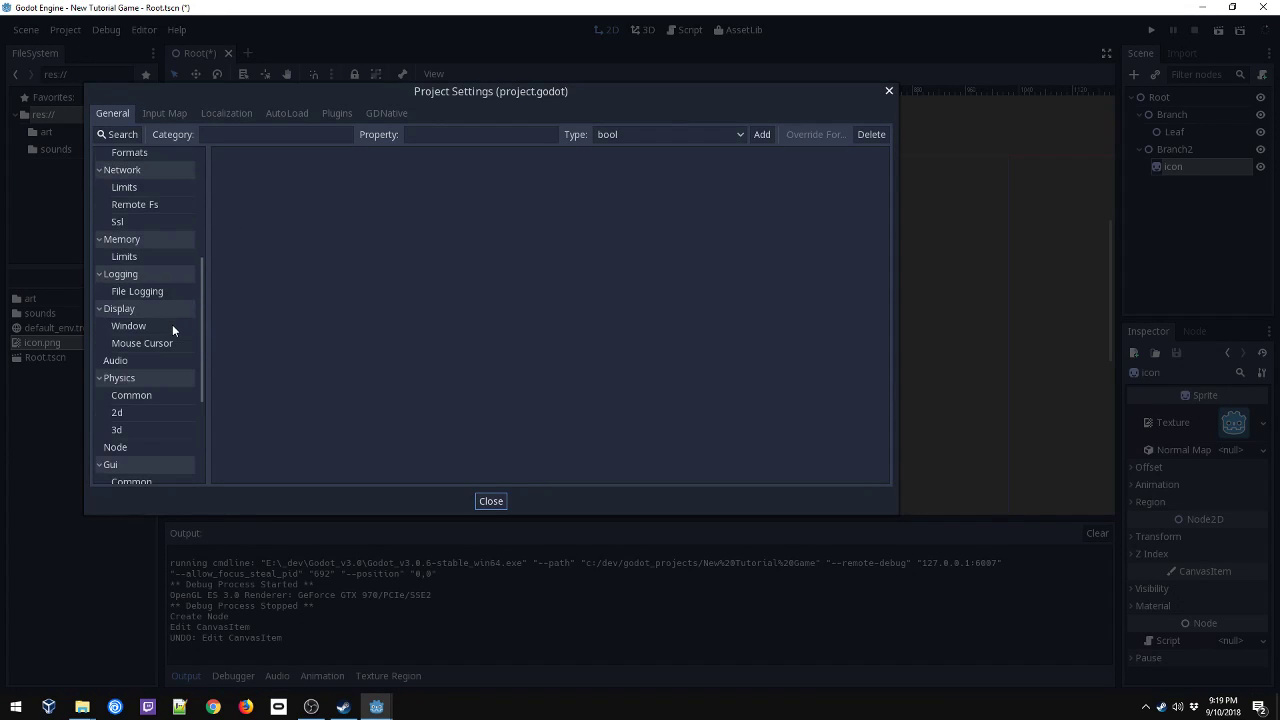
{"action": "scroll", "coordinate": [172, 324], "scroll_direction": "down", "scroll_amount": 1}
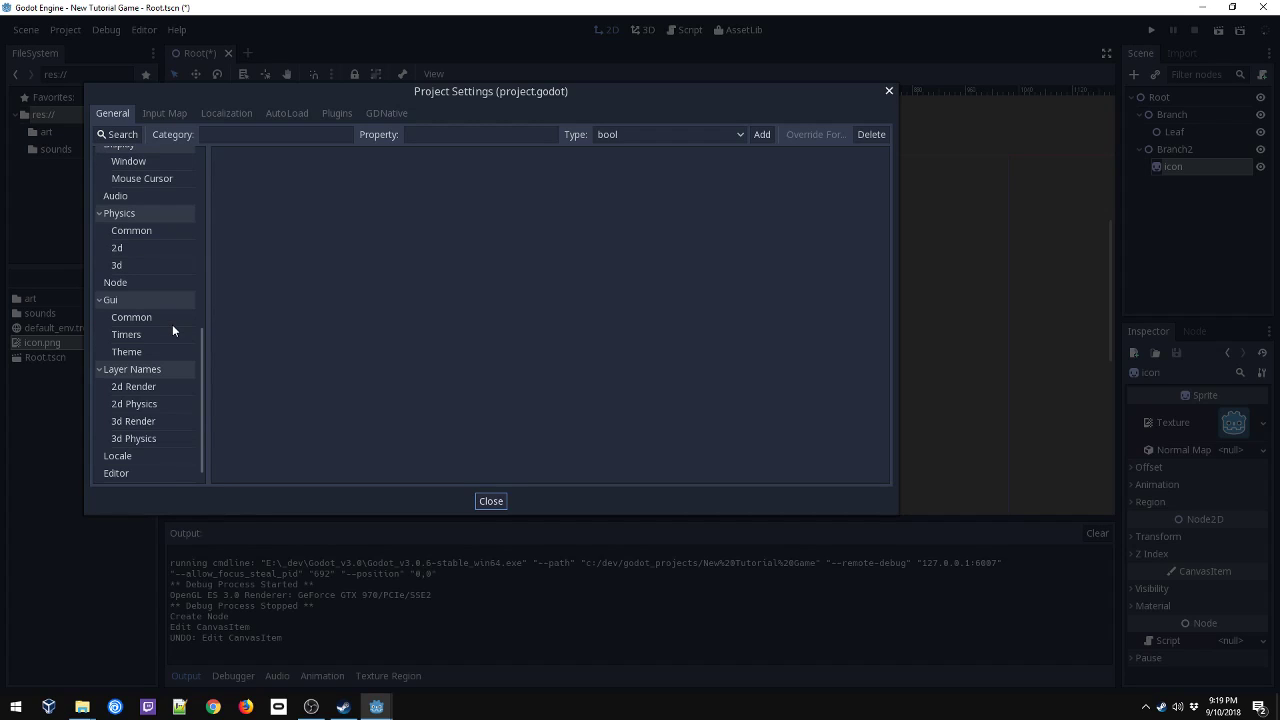
{"action": "scroll", "coordinate": [173, 340], "scroll_direction": "down", "scroll_amount": 1}
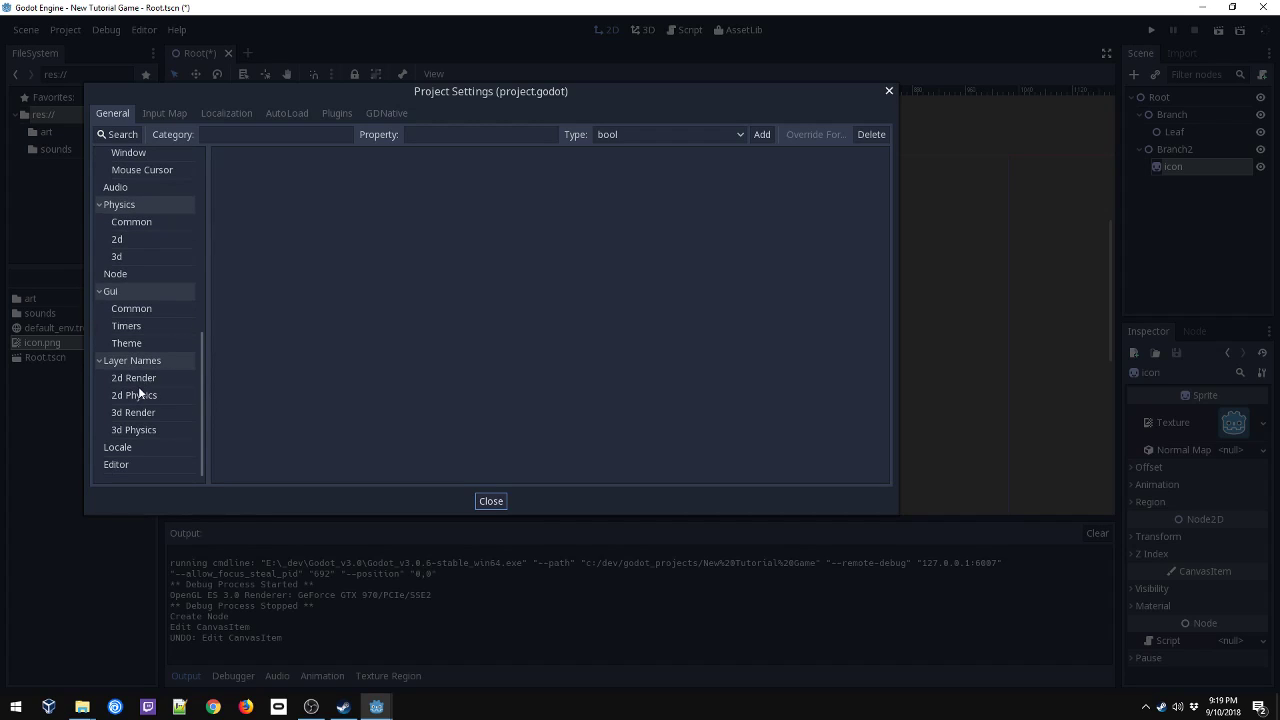
{"action": "scroll", "coordinate": [140, 386], "scroll_direction": "up", "scroll_amount": 3}
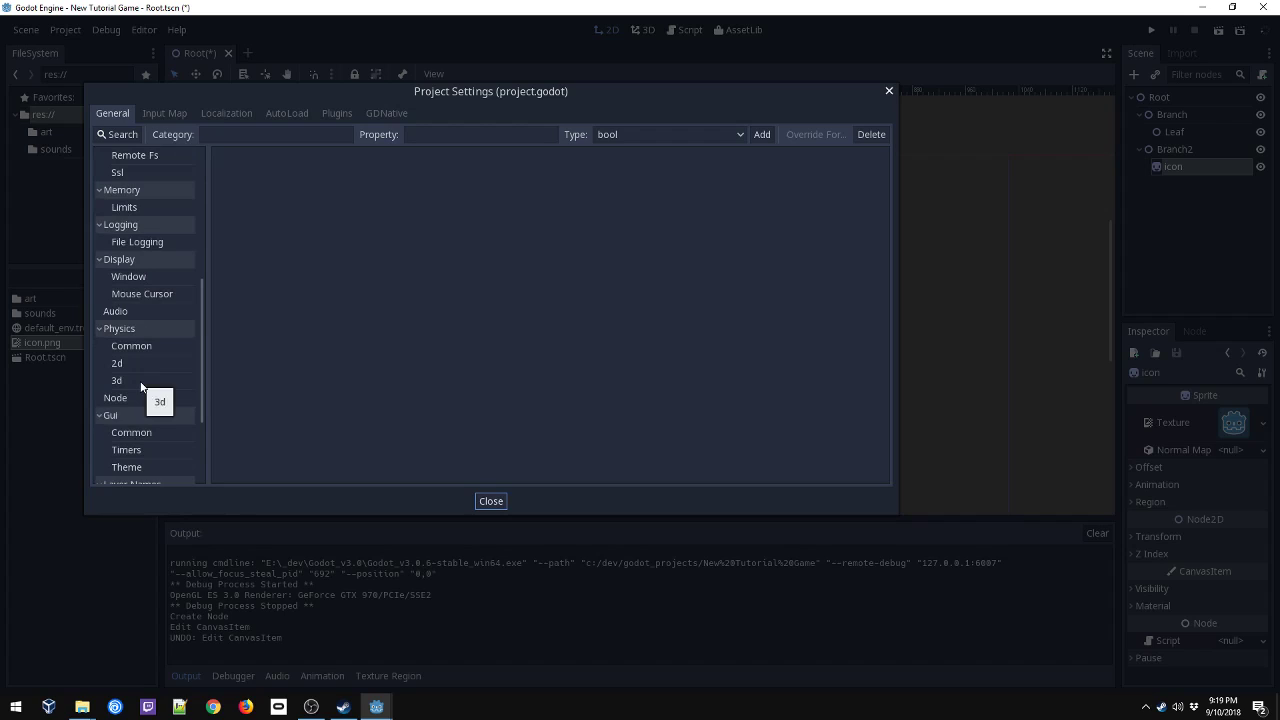
{"action": "scroll", "coordinate": [140, 381], "scroll_direction": "up", "scroll_amount": 2}
{"action": "scroll", "coordinate": [151, 340], "scroll_direction": "up", "scroll_amount": 5}
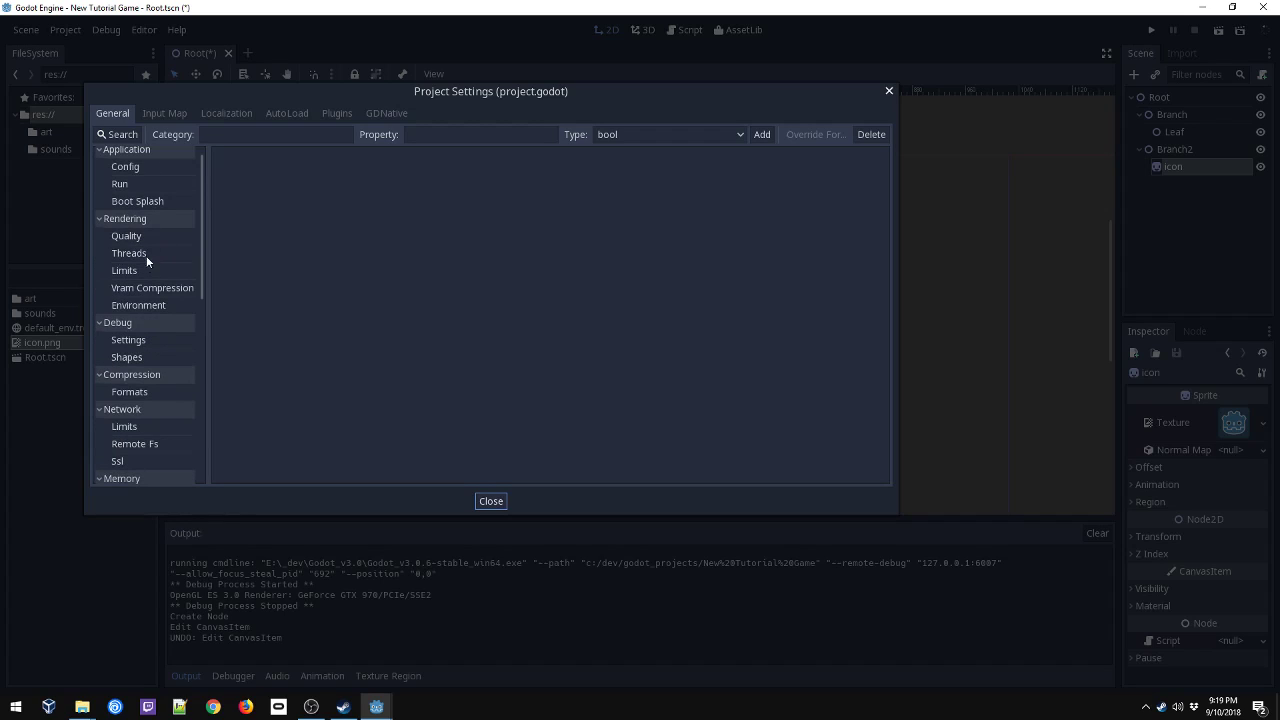
{"action": "scroll", "coordinate": [138, 255], "scroll_direction": "up", "scroll_amount": 1}
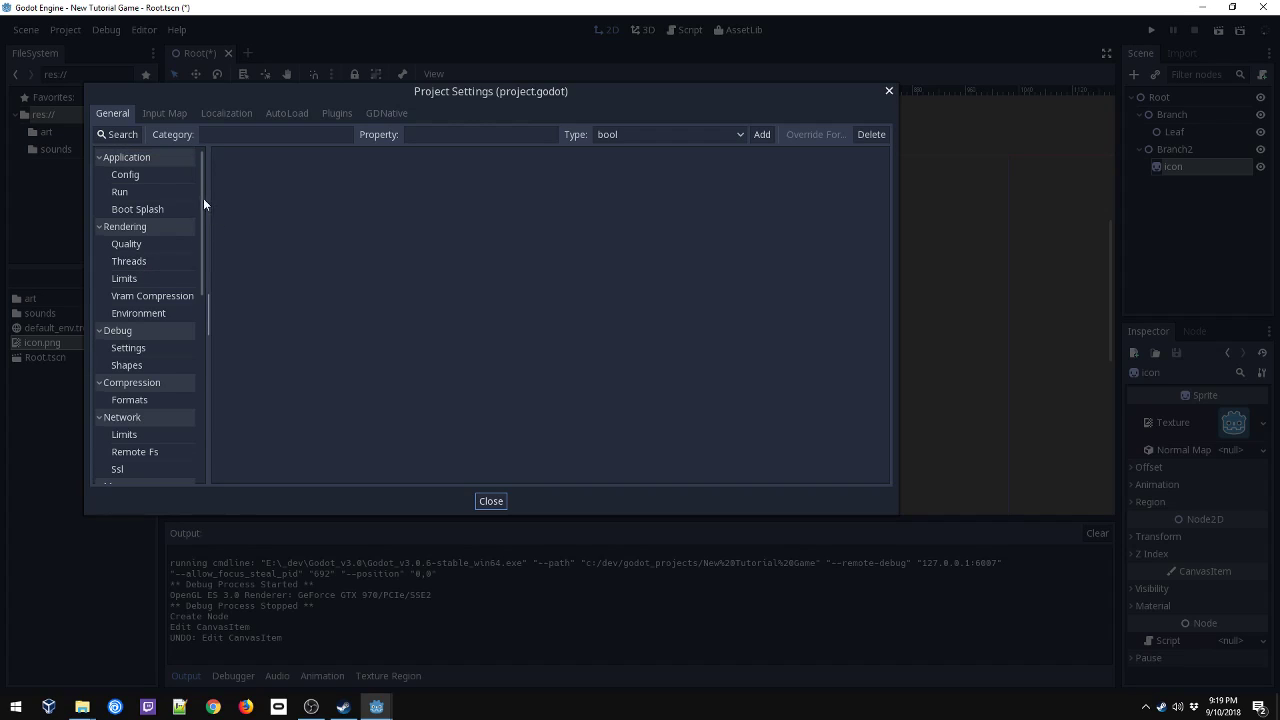
{"action": "left_click", "coordinate": [124, 191]}
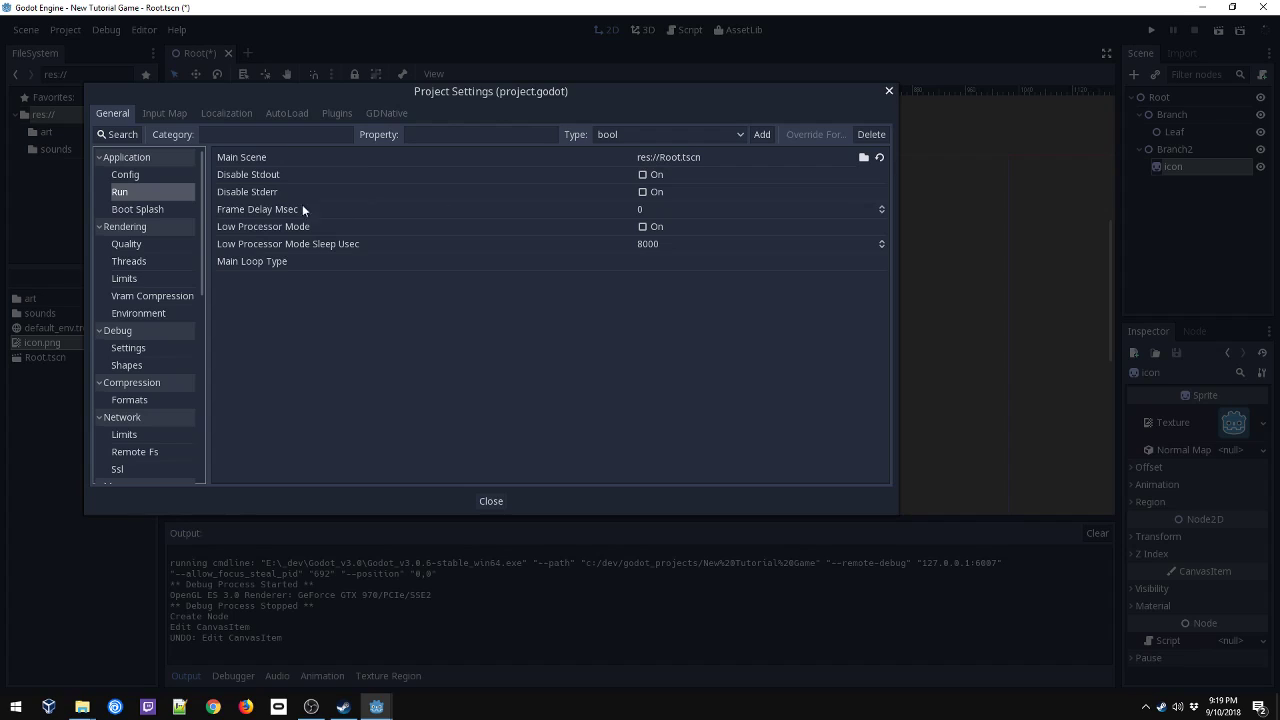
Review the project's Input Map, Localization, AutoLoad, Plugins and GDNative settings, and close the Project Settings.
{"action": "left_click", "coordinate": [166, 113]}
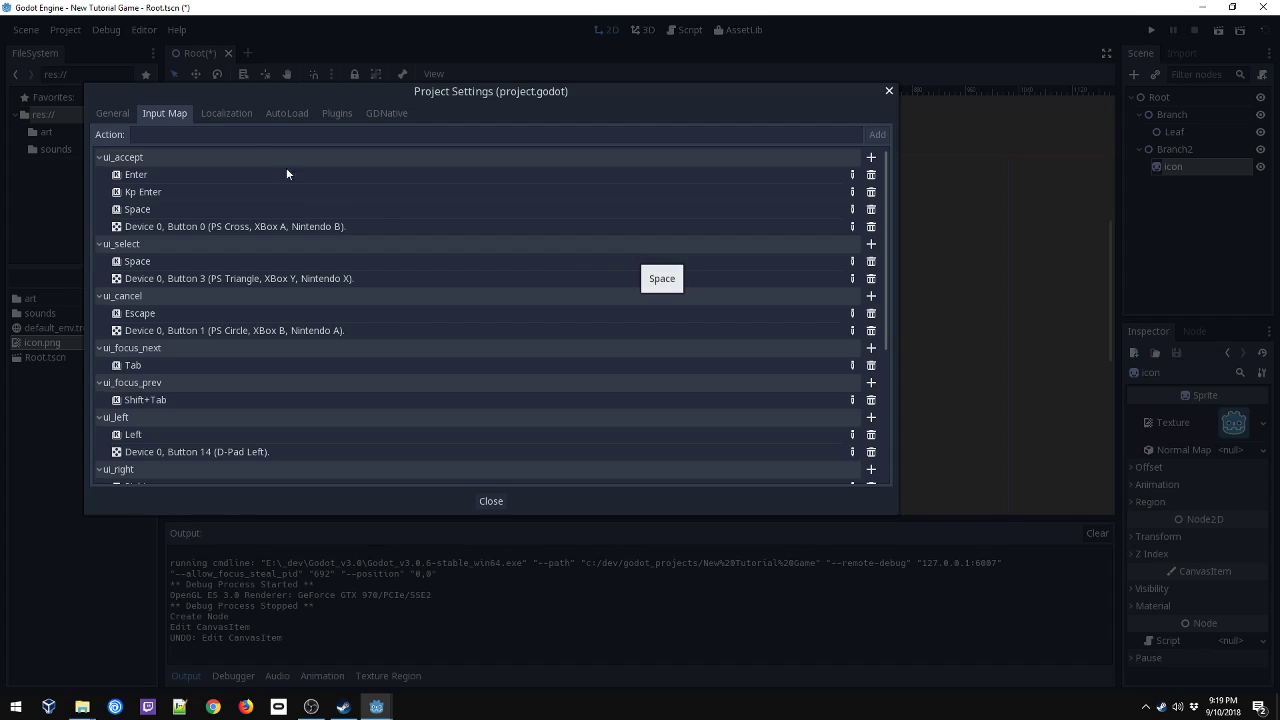
{"action": "left_click", "coordinate": [242, 113]}
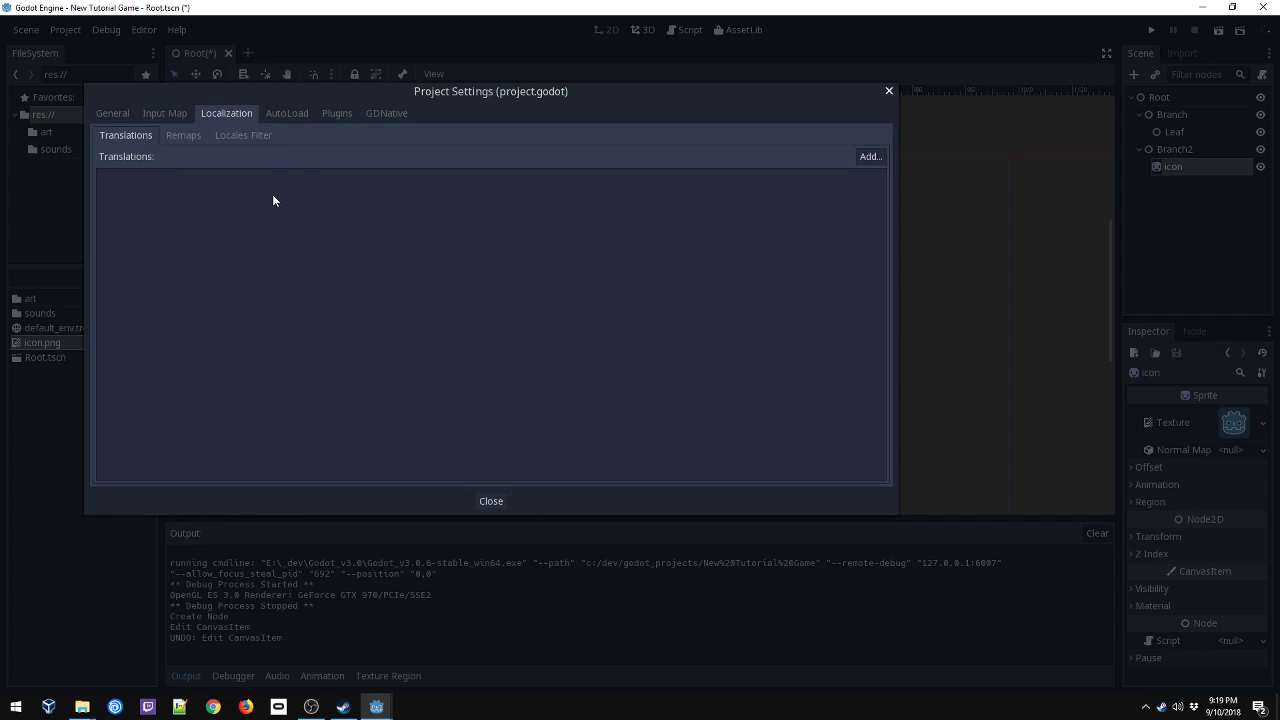
{"action": "left_click", "coordinate": [284, 116]}
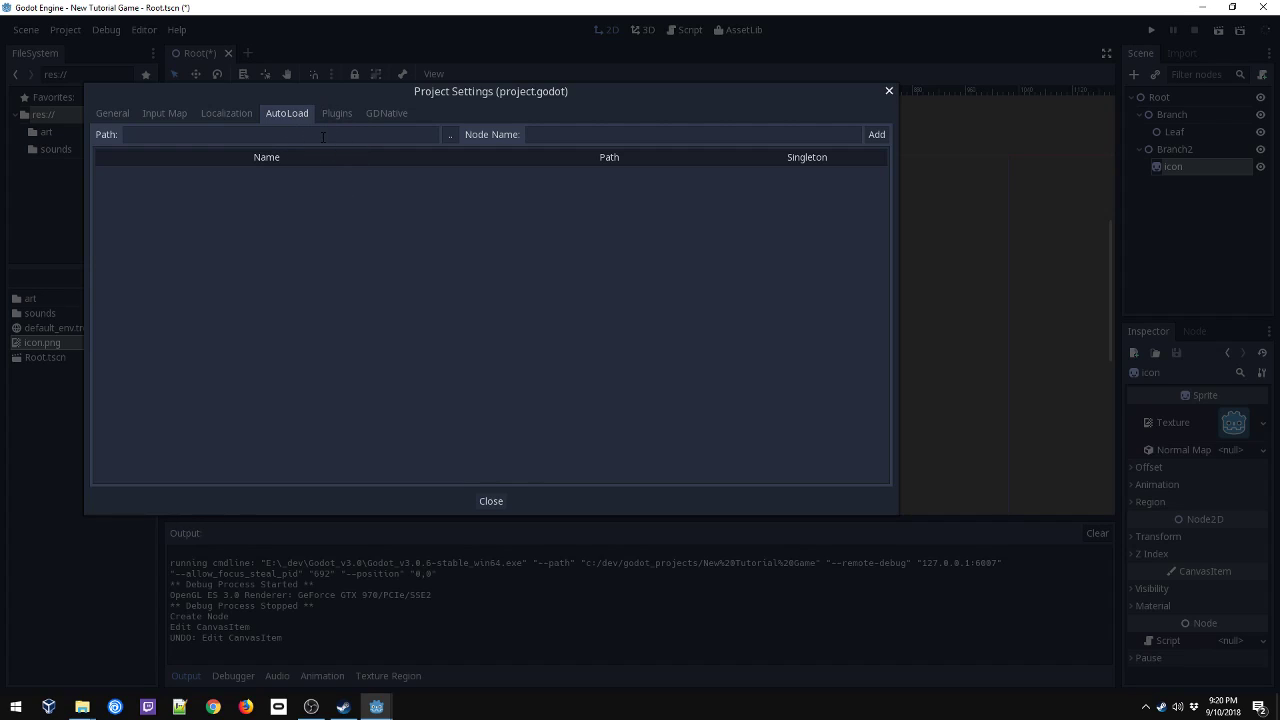
{"action": "left_click", "coordinate": [335, 115]}
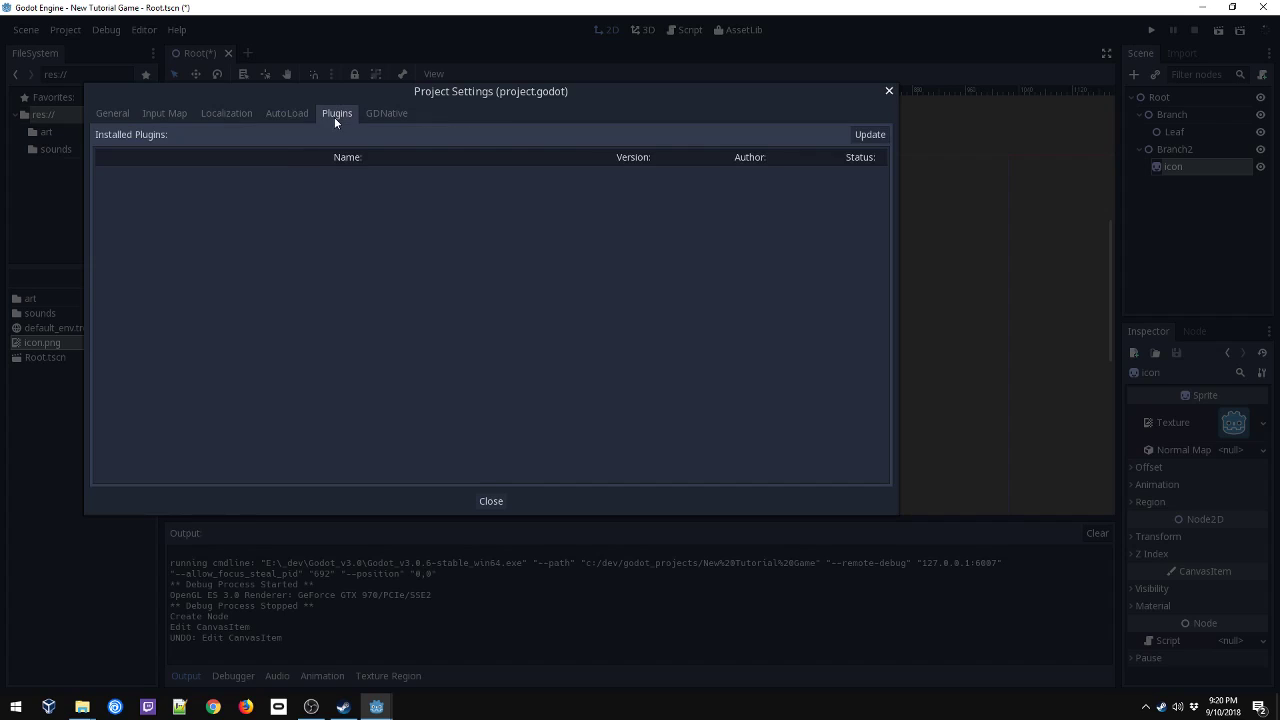
{"action": "left_click_drag", "start_coordinate": [405, 95], "coordinate": [426, 140]}
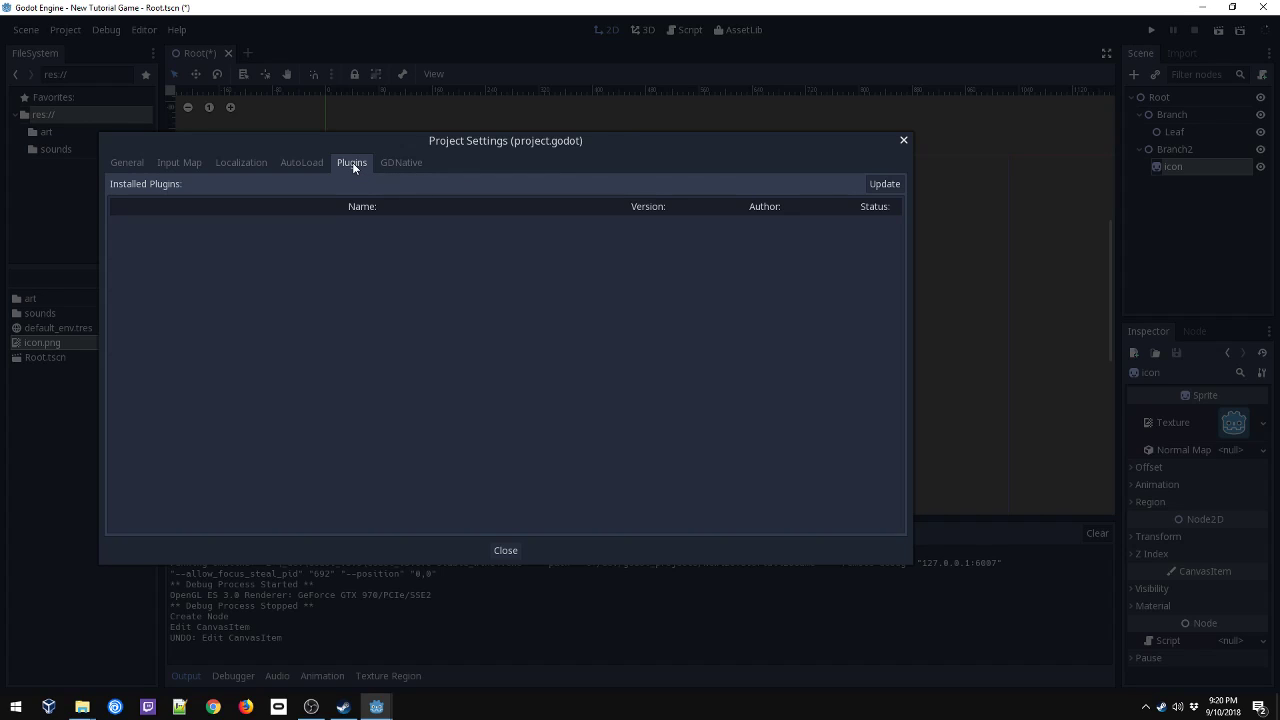
{"action": "left_click", "coordinate": [418, 163]}
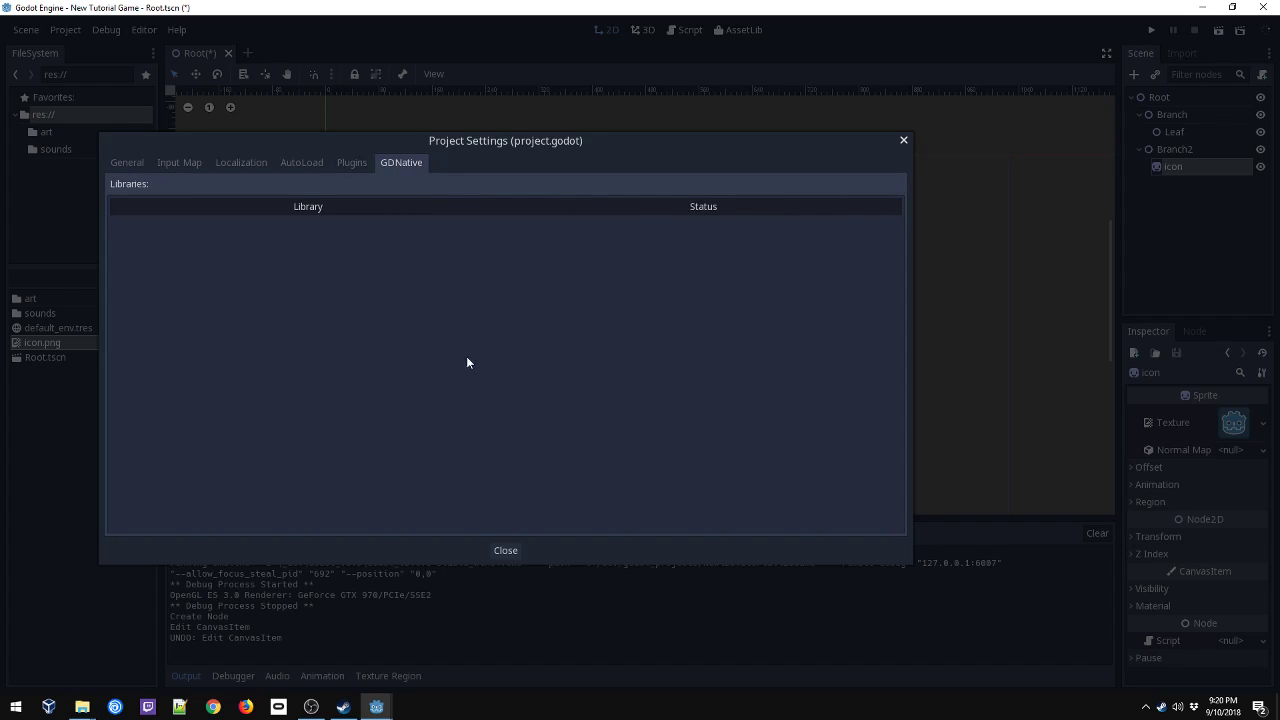
{"action": "left_click", "coordinate": [508, 551]}
{"action": "middle_click_drag", "start_coordinate": [554, 316], "coordinate": [531, 247]}
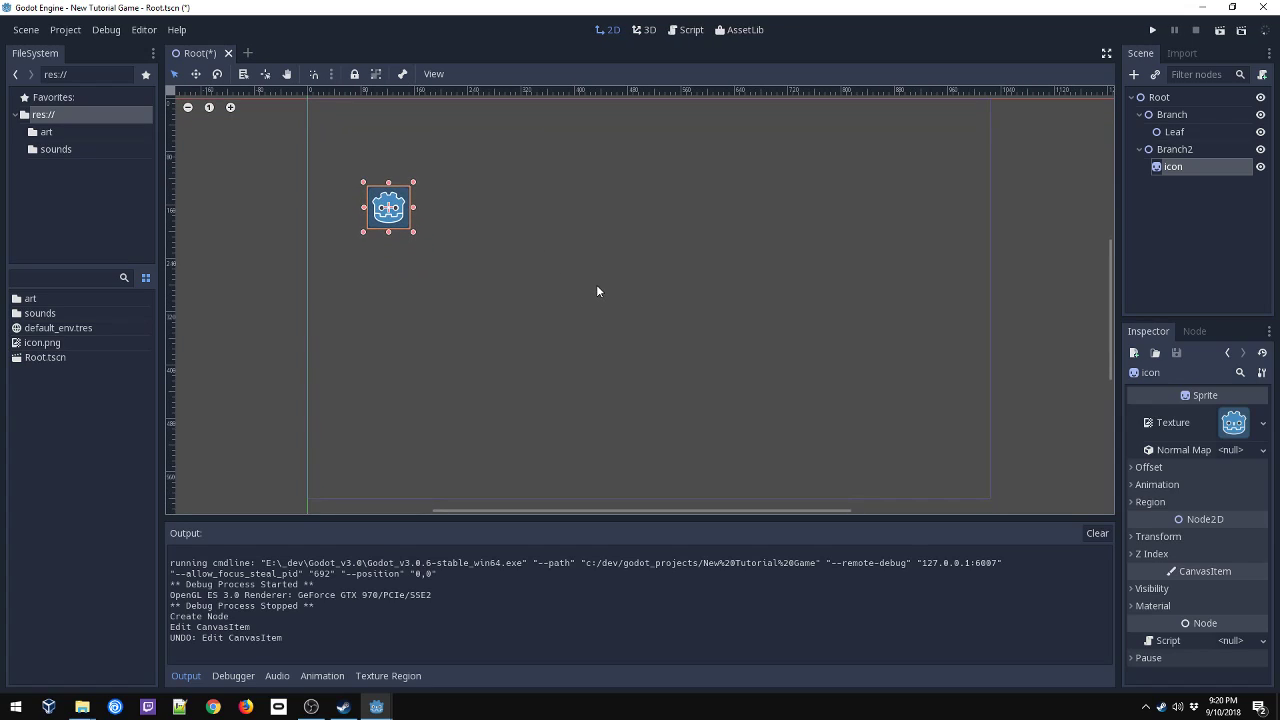